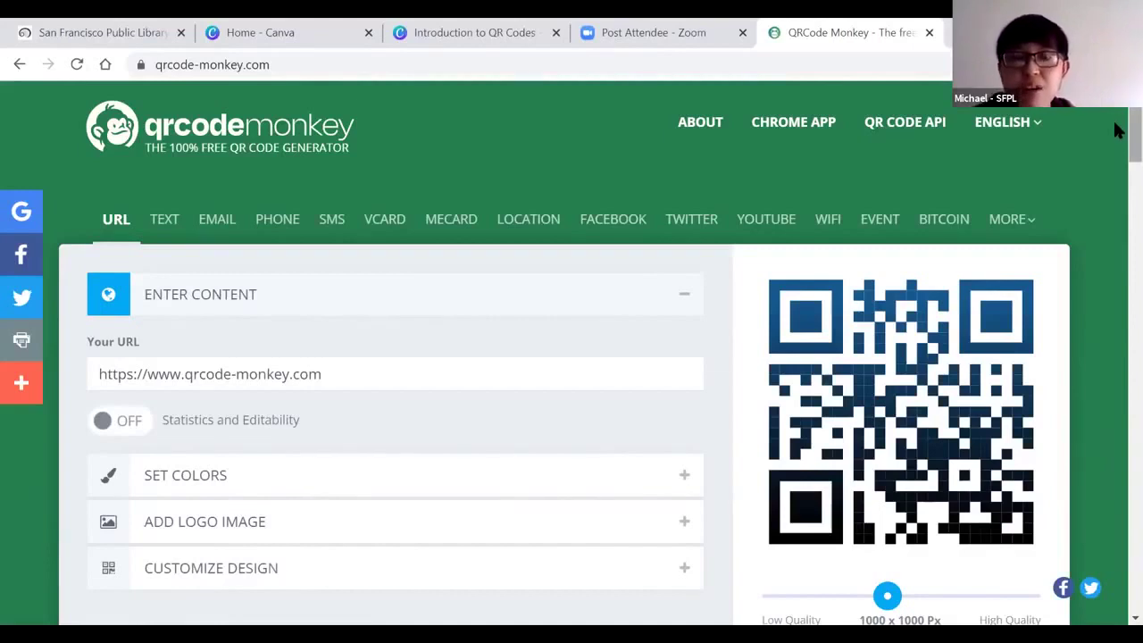
pyautogui.scroll(-1, 1116, 132)
pyautogui.scroll(-1, 1116, 136)
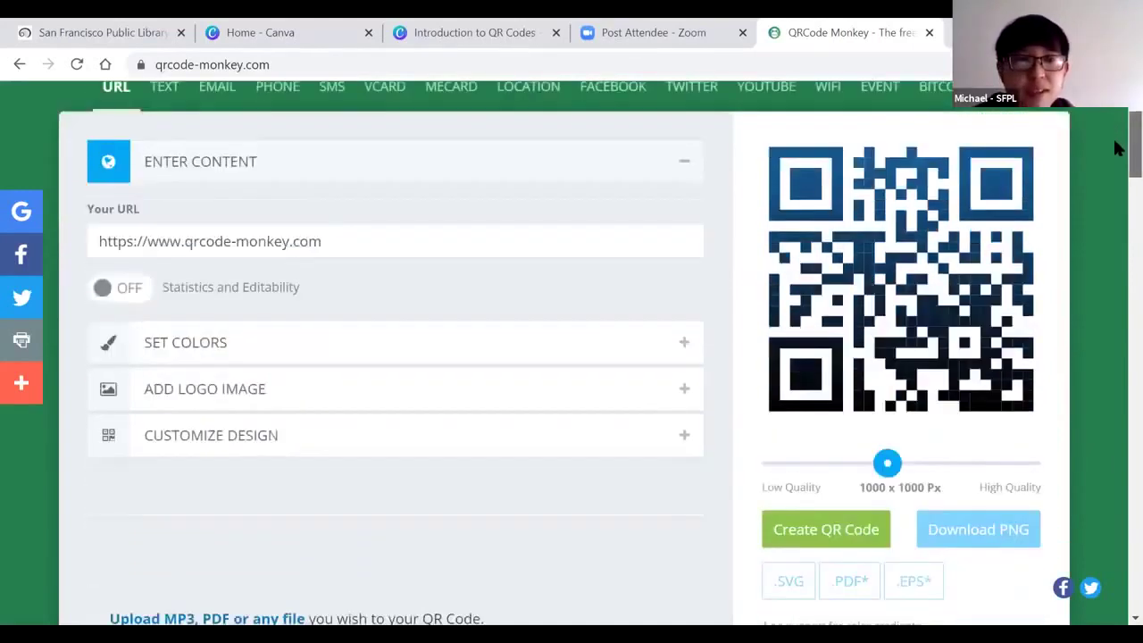
pyautogui.scroll(2, 1114, 143)
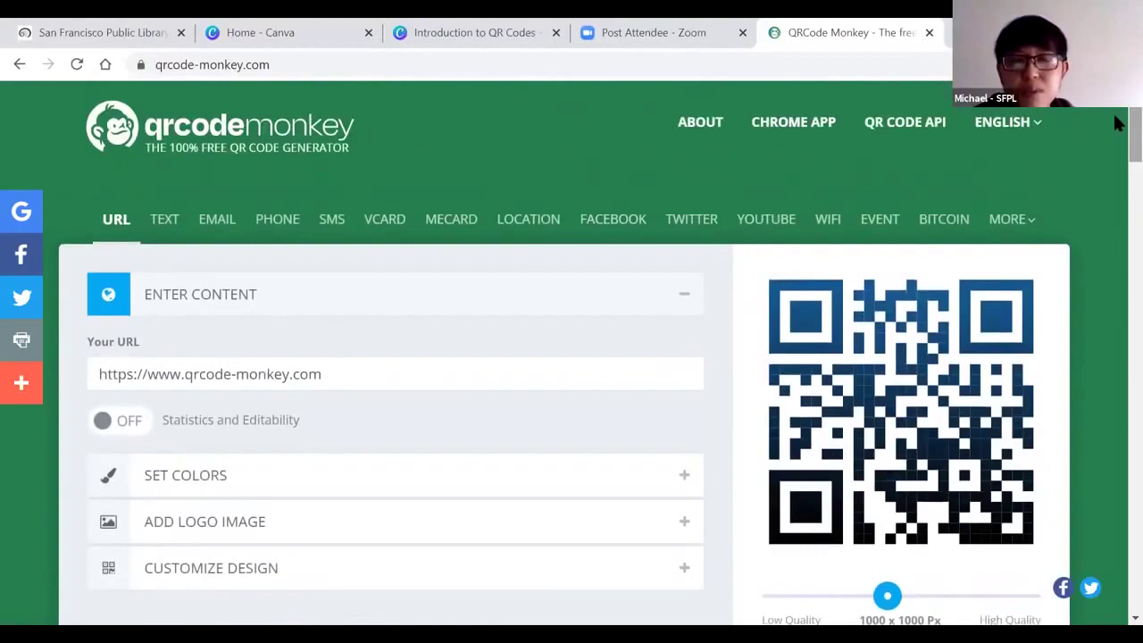
pyautogui.scroll(-1, 1116, 125)
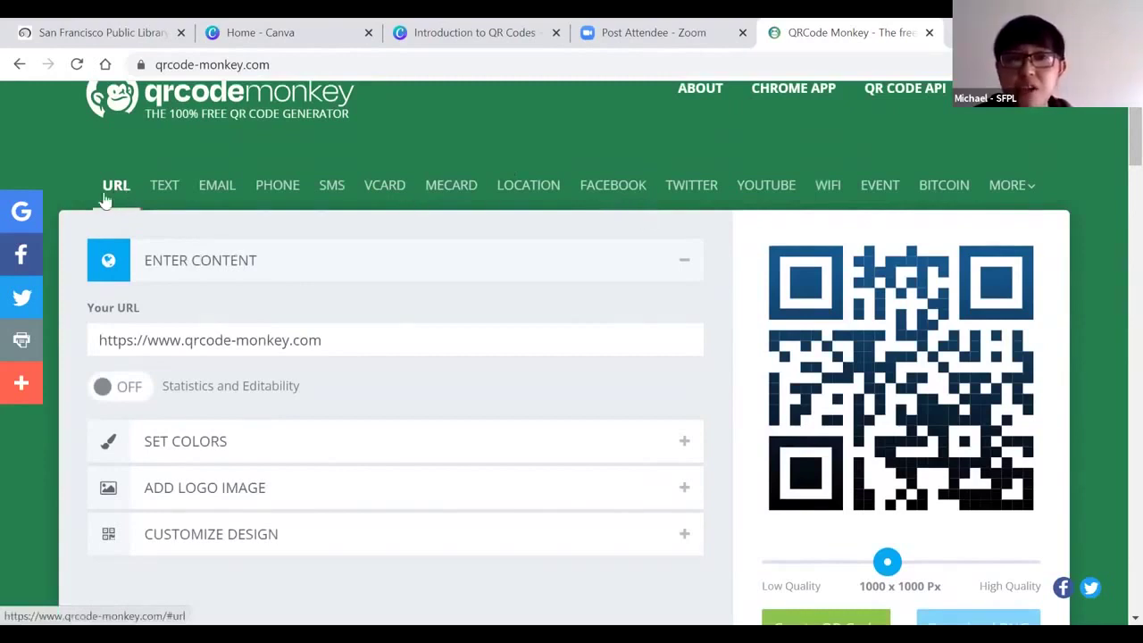
pyautogui.click(163, 198)
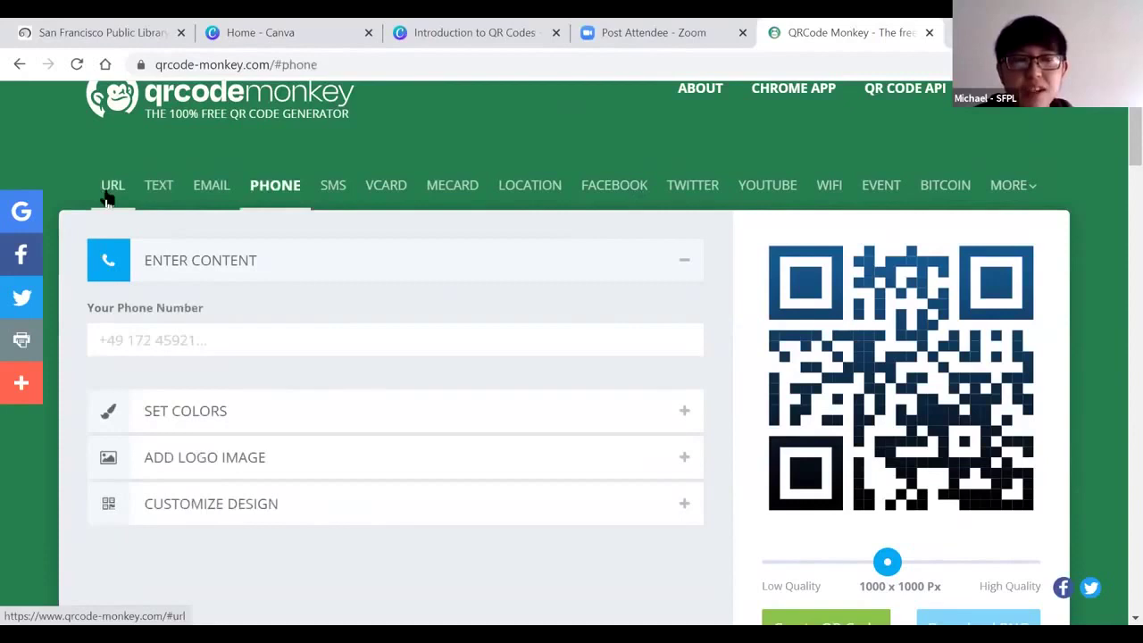
pyautogui.click(110, 190)
pyautogui.click(354, 342)
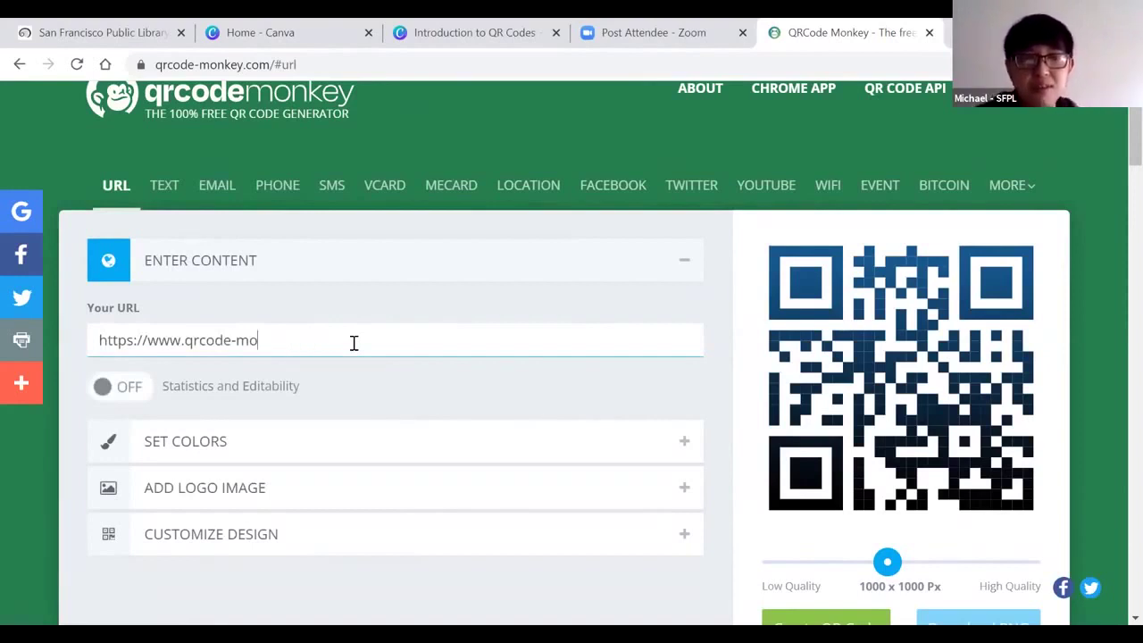
pyautogui.press('BackSpace')
pyautogui.press('BackSpace')
pyautogui.press('BackSpace')
pyautogui.press('BackSpace')
pyautogui.press('BackSpace')
pyautogui.press('BackSpace')
pyautogui.press('BackSpace')
pyautogui.press('BackSpace')
pyautogui.press('BackSpace')
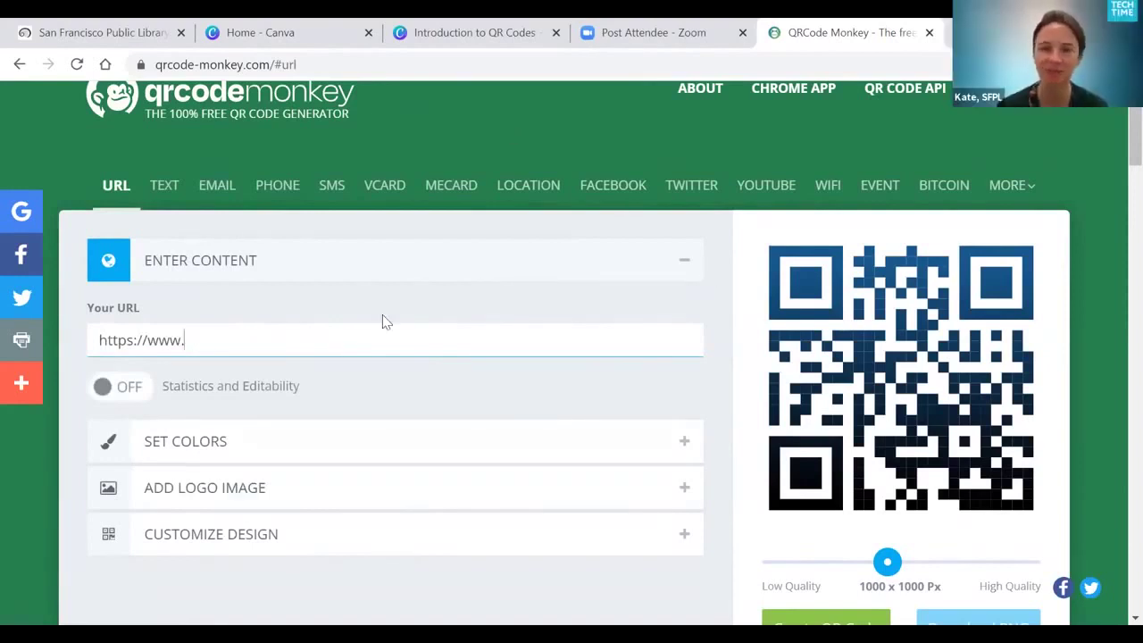
pyautogui.write('sfpl.org/elearning')
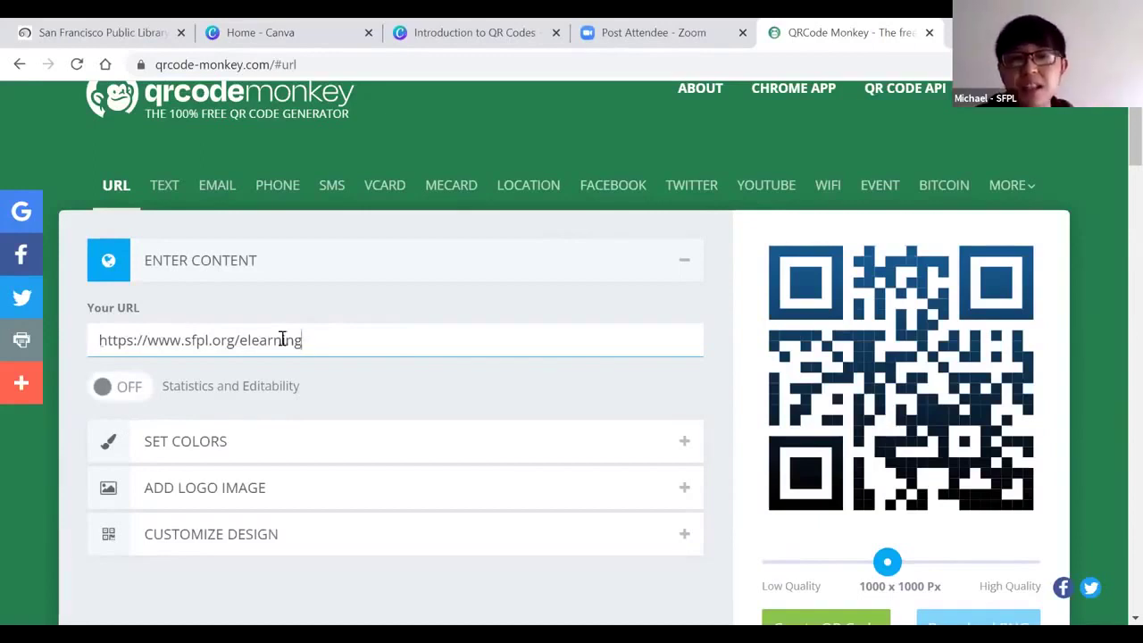
# Step: Try to turn on Statistics and Editability for the QR code, and dismiss the sign-up ad
pyautogui.click(103, 393)
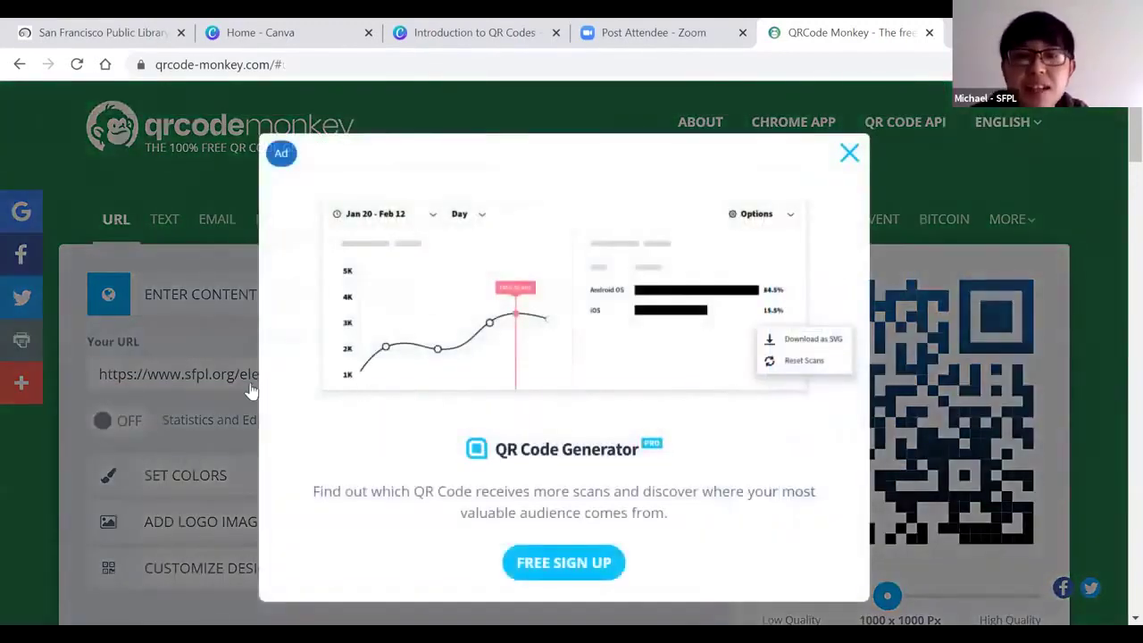
pyautogui.click(846, 157)
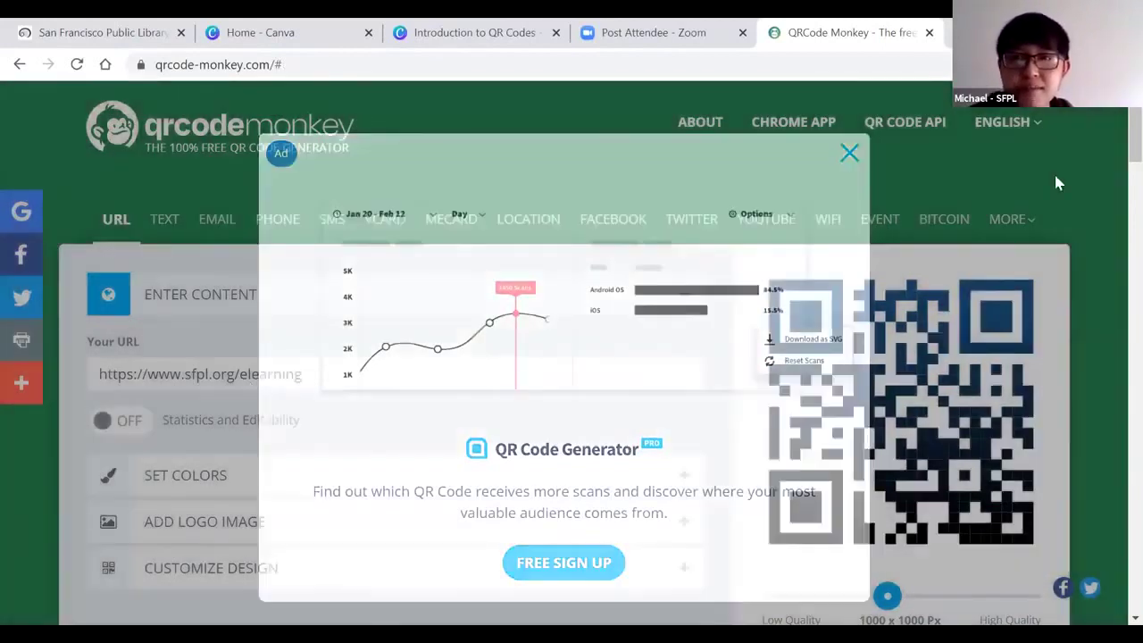
# Step: Set the QR code's foreground to a color gradient with green #12BD02 as the second color
pyautogui.scroll(-1, 1116, 163)
pyautogui.scroll(-1, 1115, 163)
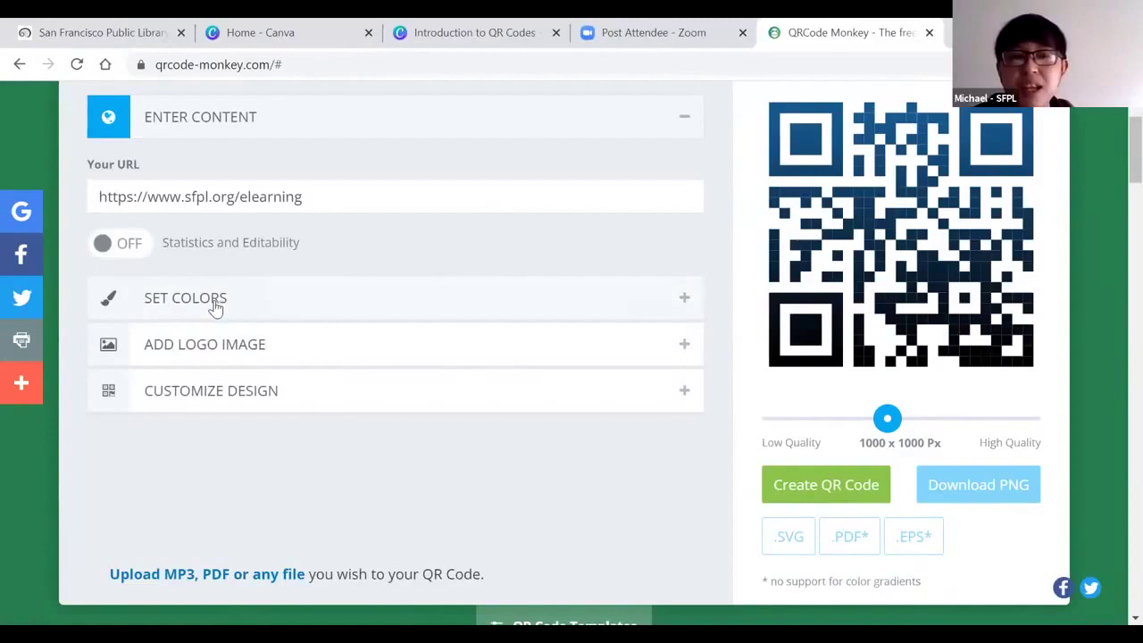
pyautogui.click(681, 301)
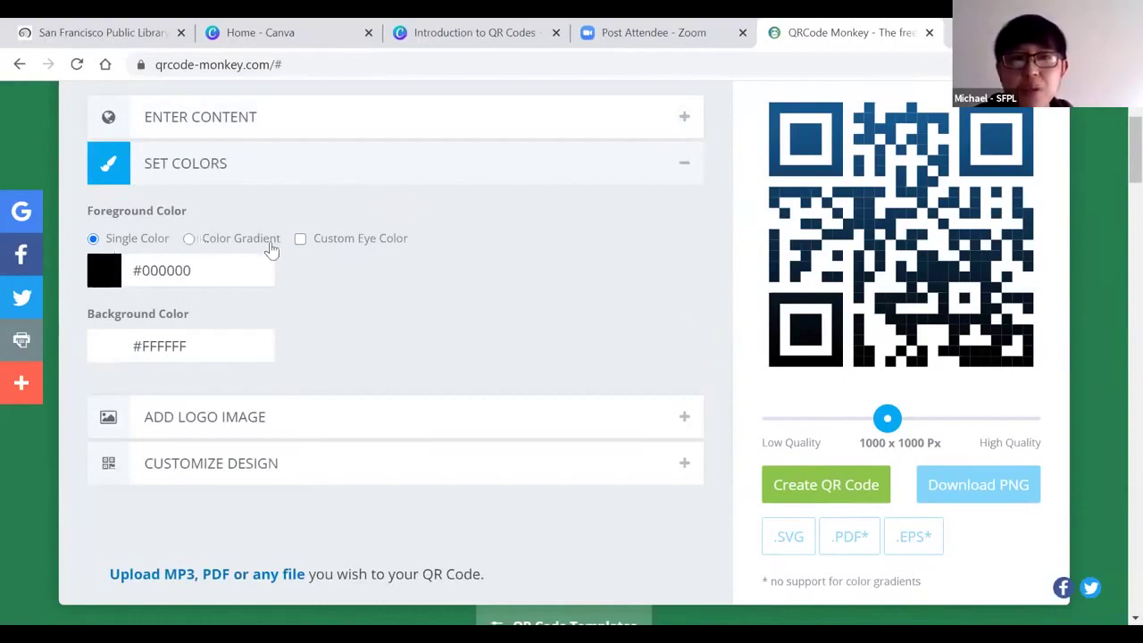
pyautogui.click(190, 240)
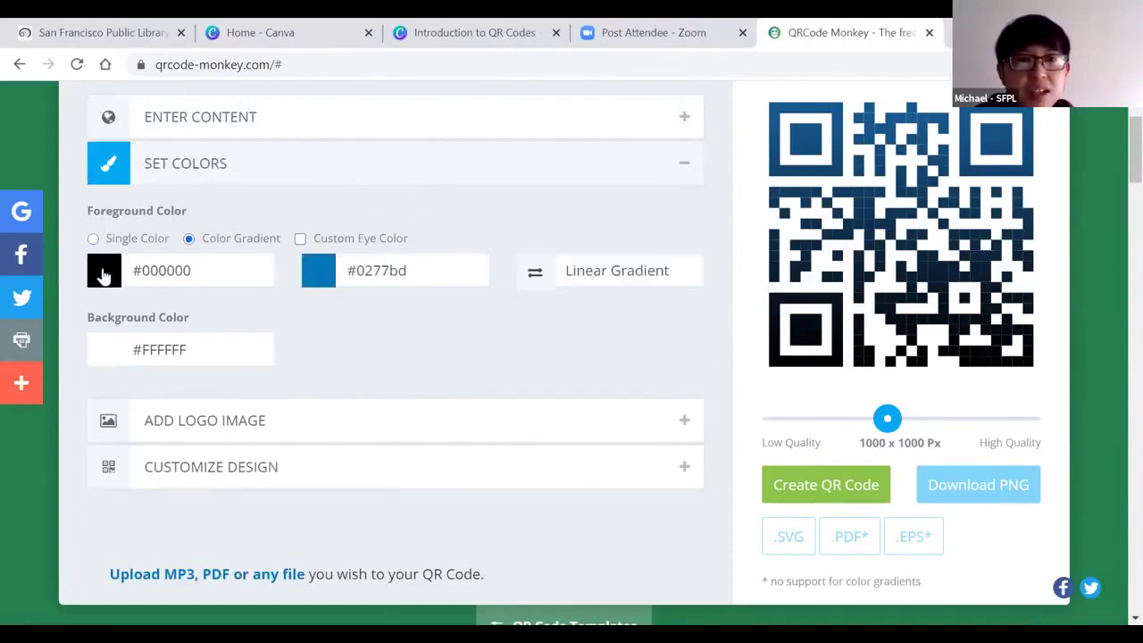
pyautogui.click(320, 268)
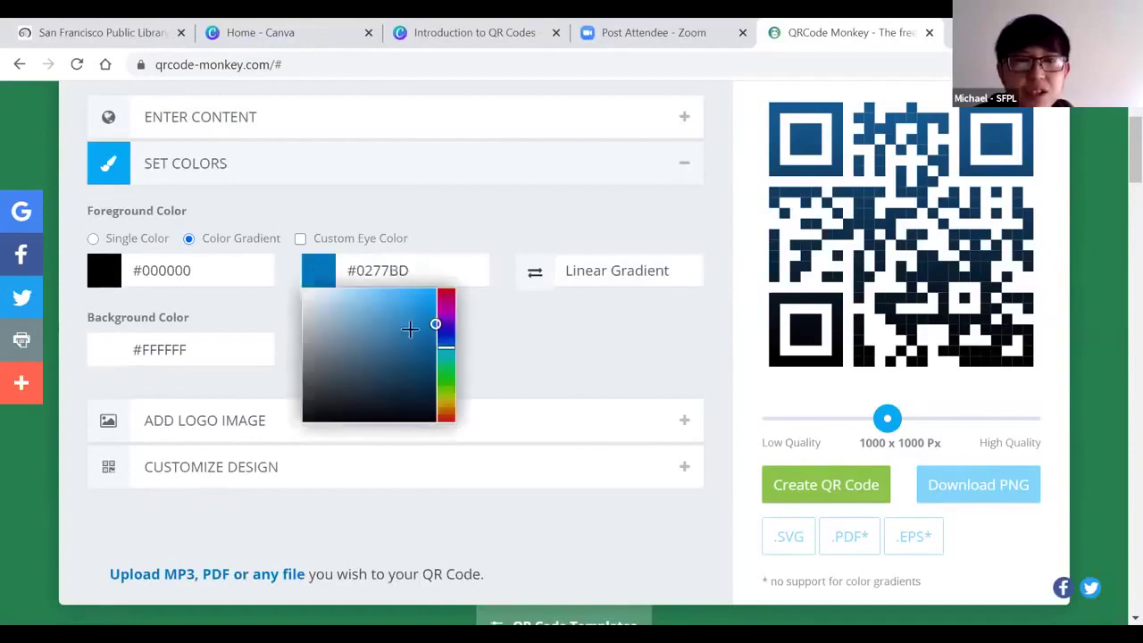
pyautogui.click(443, 382)
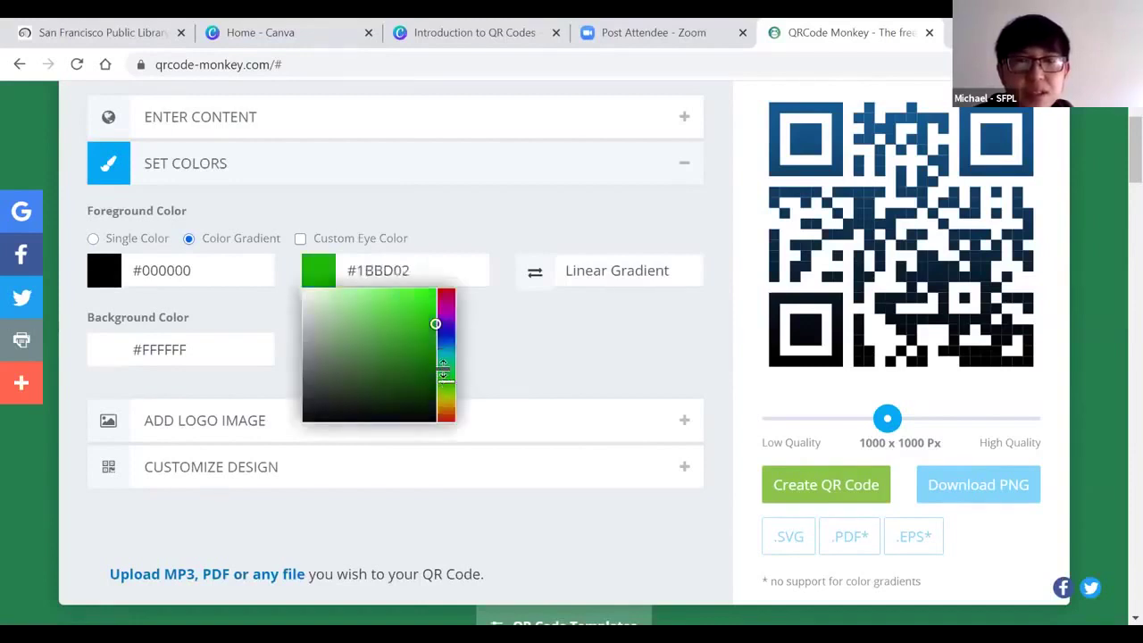
pyautogui.click(444, 362)
pyautogui.click(446, 379)
pyautogui.click(489, 356)
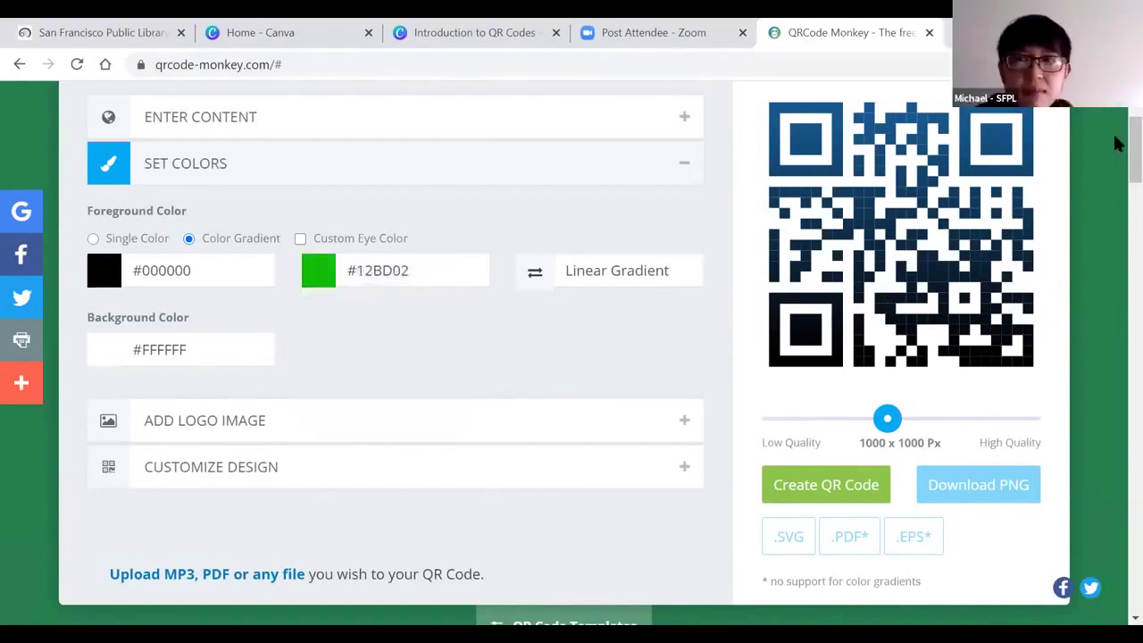
# Step: Try the YouTube and Gmail logos from the logo gallery, and choose the orange document icon as the QR code's logo
pyautogui.scroll(-1, 1114, 150)
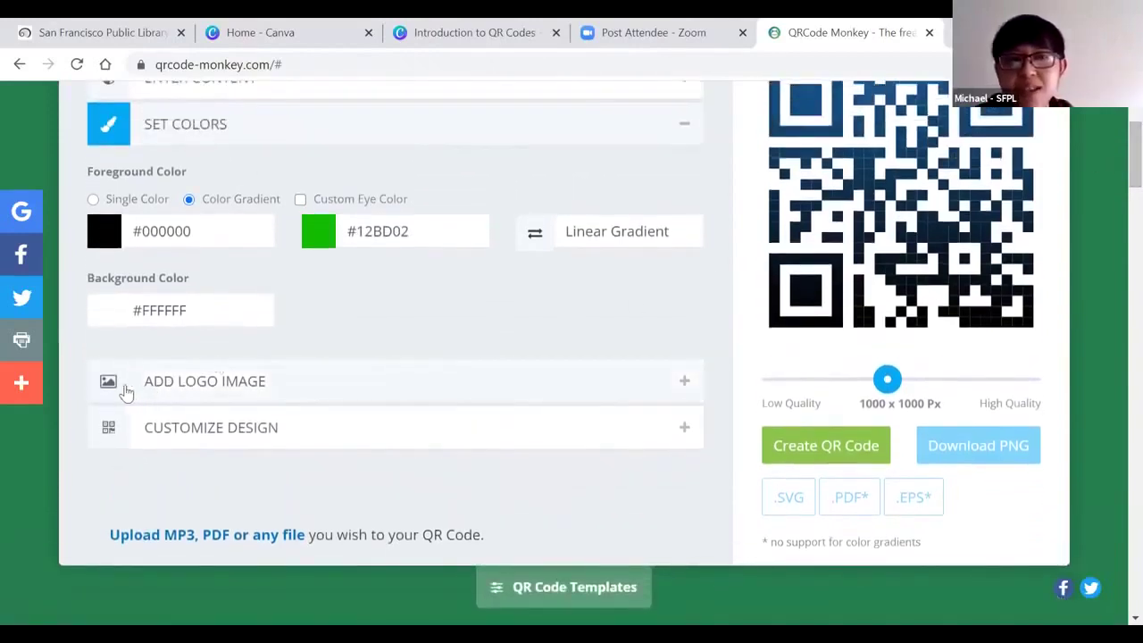
pyautogui.click(684, 383)
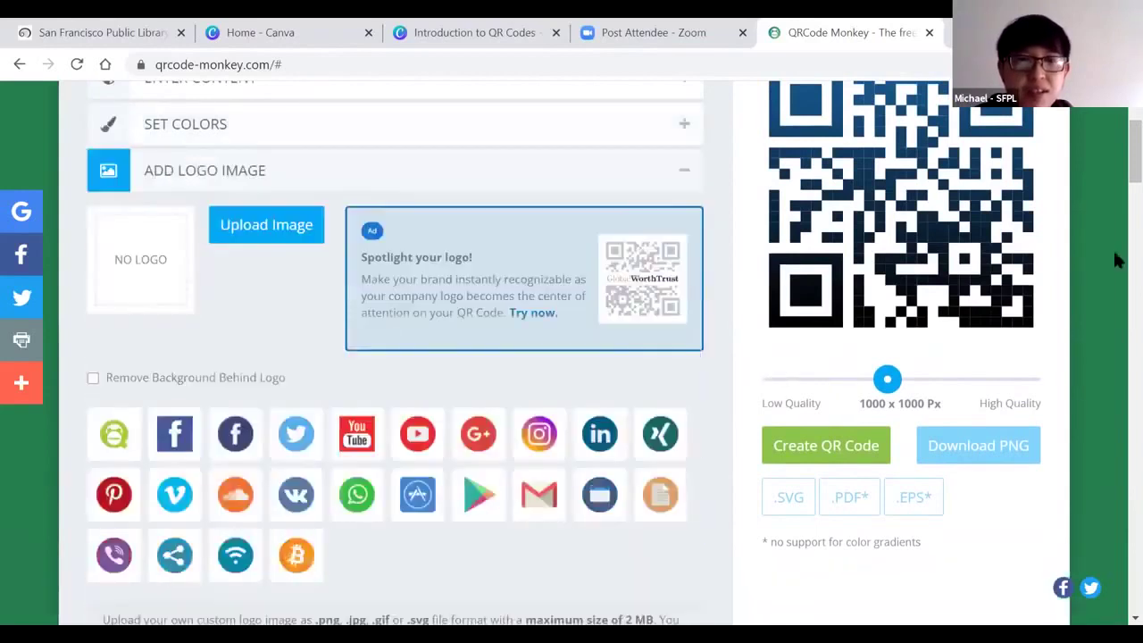
pyautogui.scroll(2, 1115, 178)
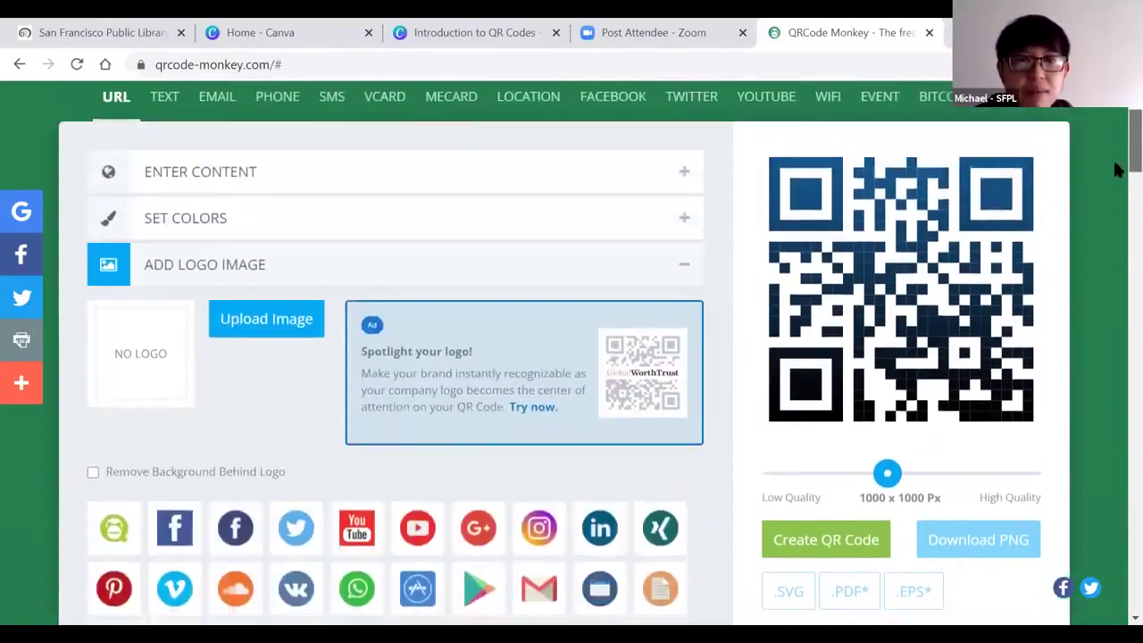
pyautogui.scroll(-1, 1115, 171)
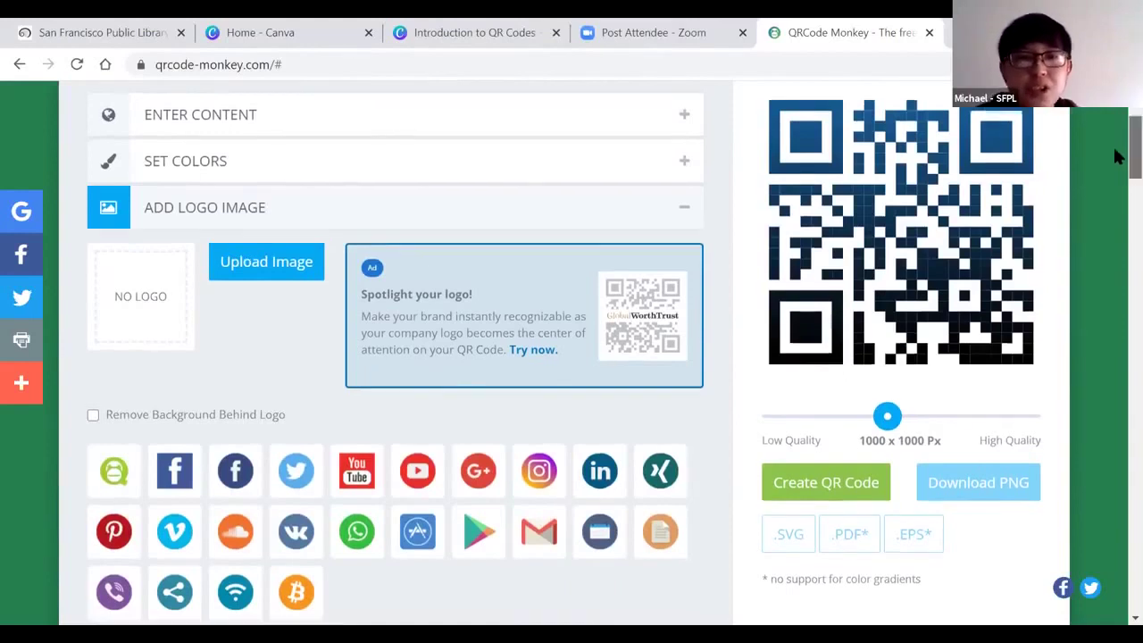
pyautogui.scroll(-1, 1116, 157)
pyautogui.scroll(-1, 1117, 157)
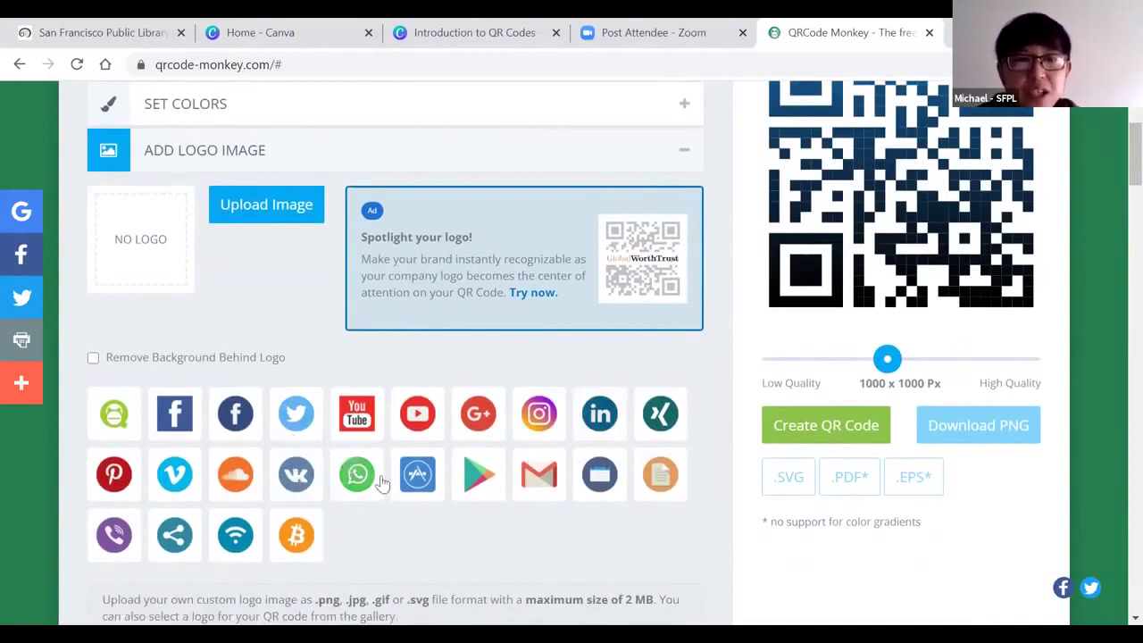
pyautogui.click(356, 415)
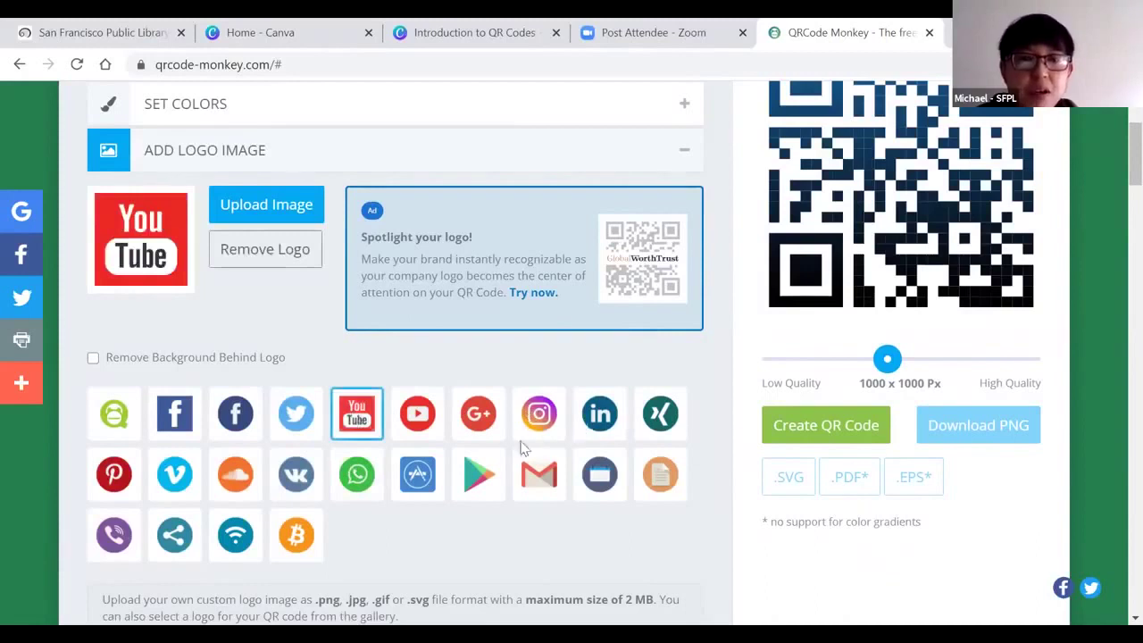
pyautogui.click(539, 478)
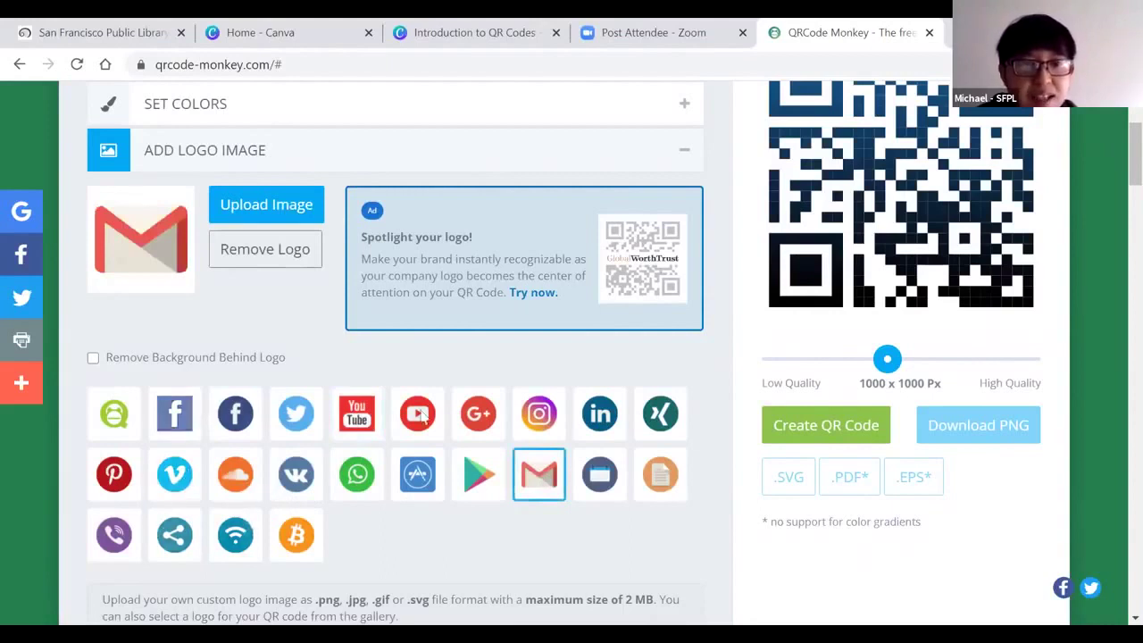
pyautogui.click(662, 481)
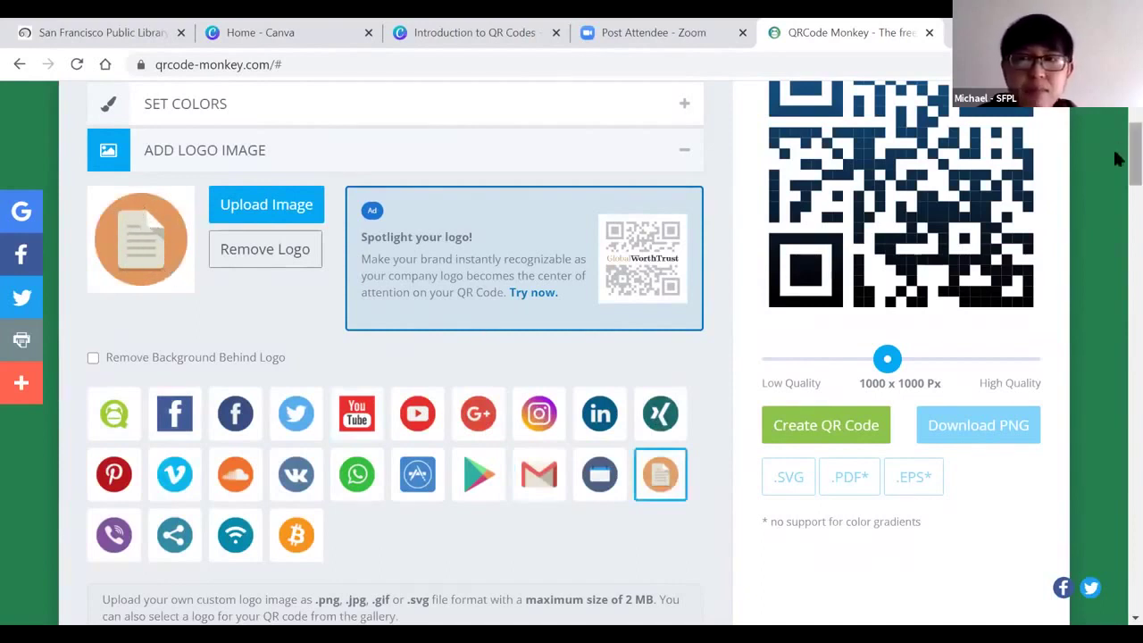
# Step: Try a few body shapes in the design options, and choose the bold diamond pattern that ends the list
pyautogui.scroll(-1, 1116, 178)
pyautogui.scroll(-3, 1116, 179)
pyautogui.scroll(3, 1121, 174)
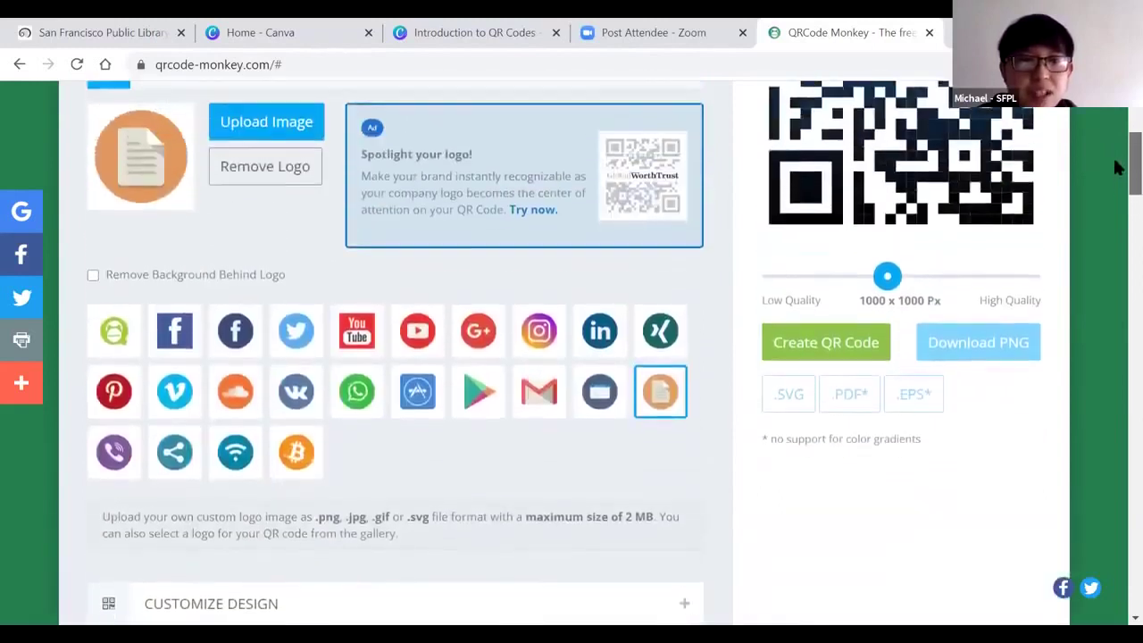
pyautogui.scroll(-3, 1116, 169)
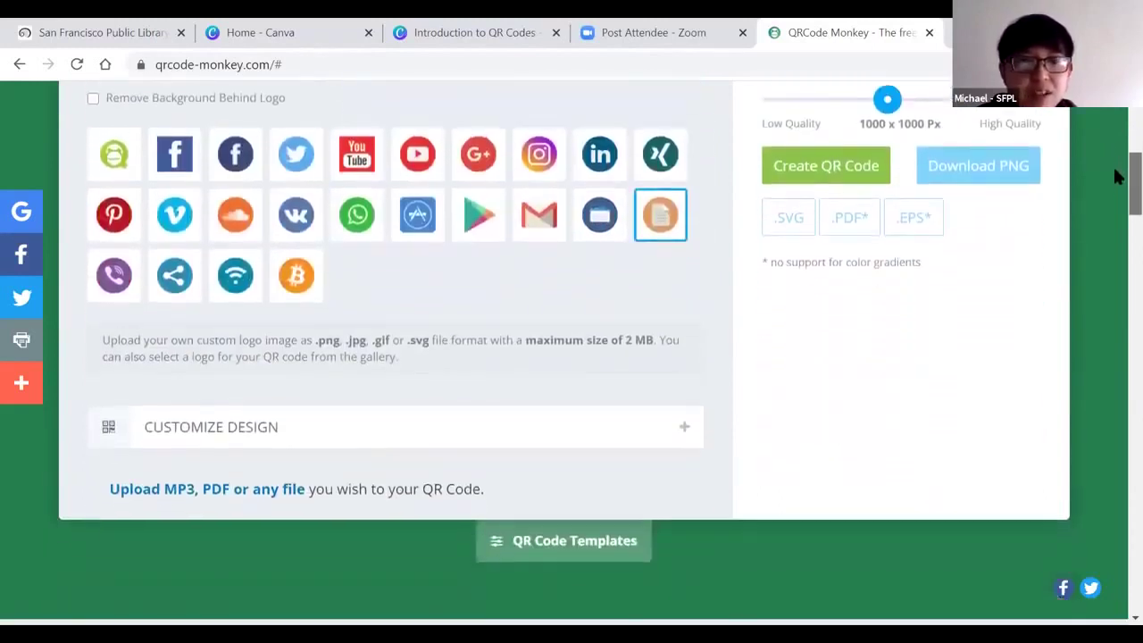
pyautogui.scroll(-1, 1115, 176)
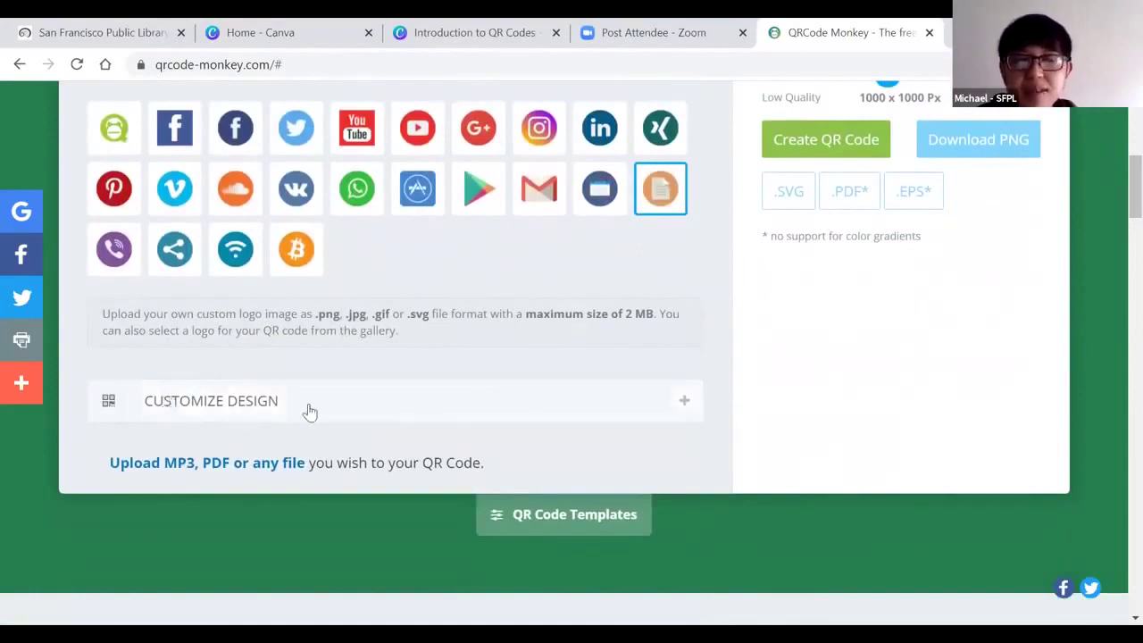
pyautogui.click(684, 403)
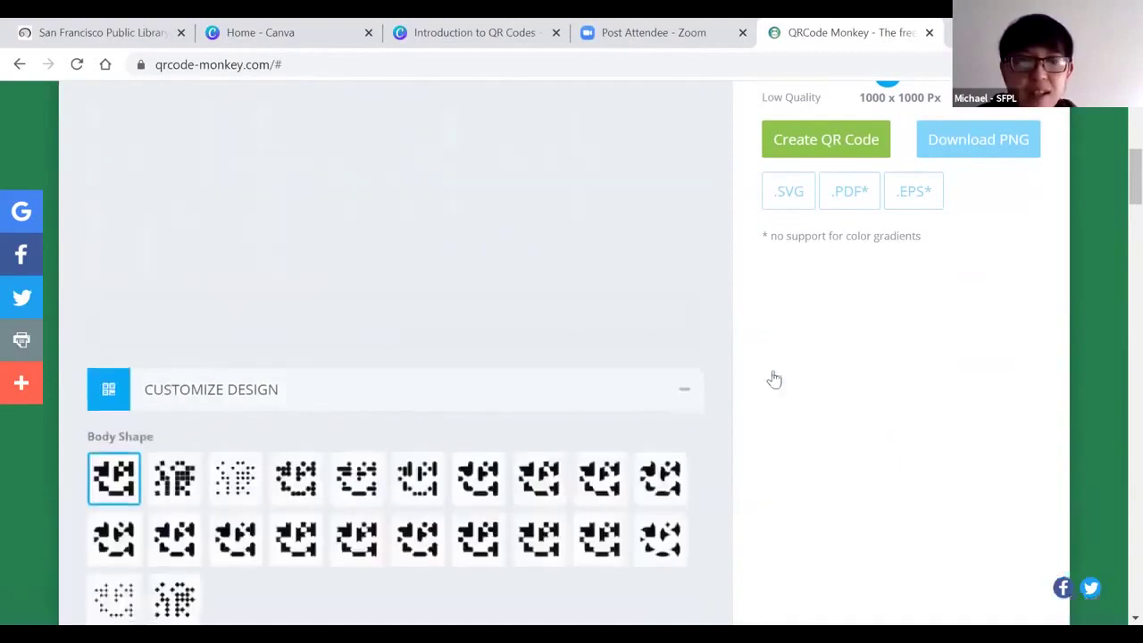
pyautogui.scroll(-3, 1114, 166)
pyautogui.scroll(1, 1115, 166)
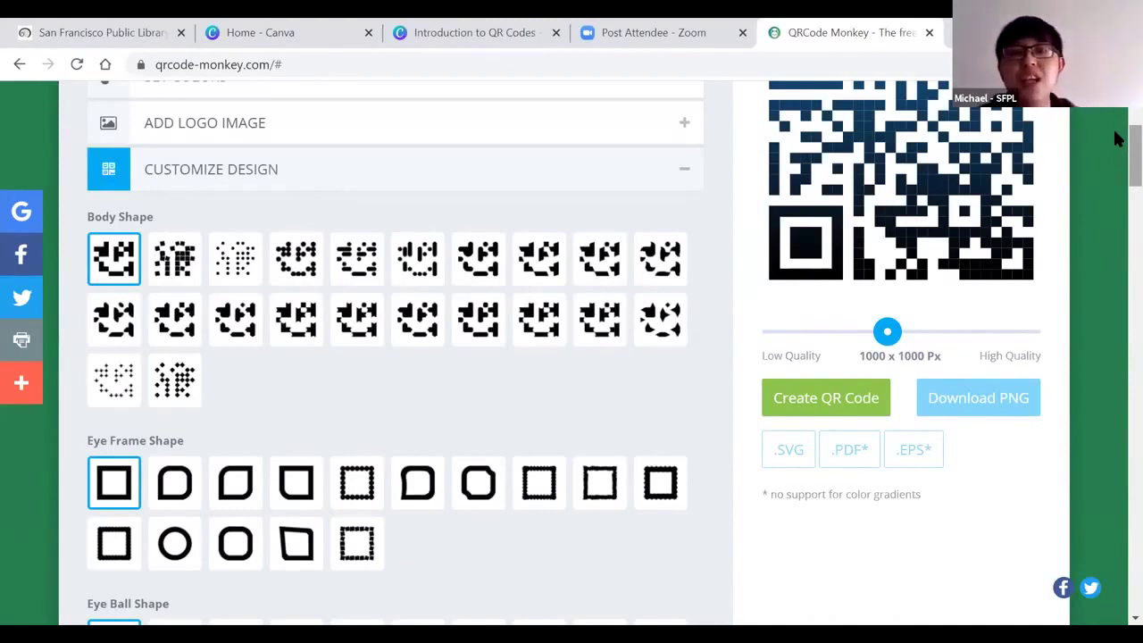
pyautogui.scroll(3, 1115, 152)
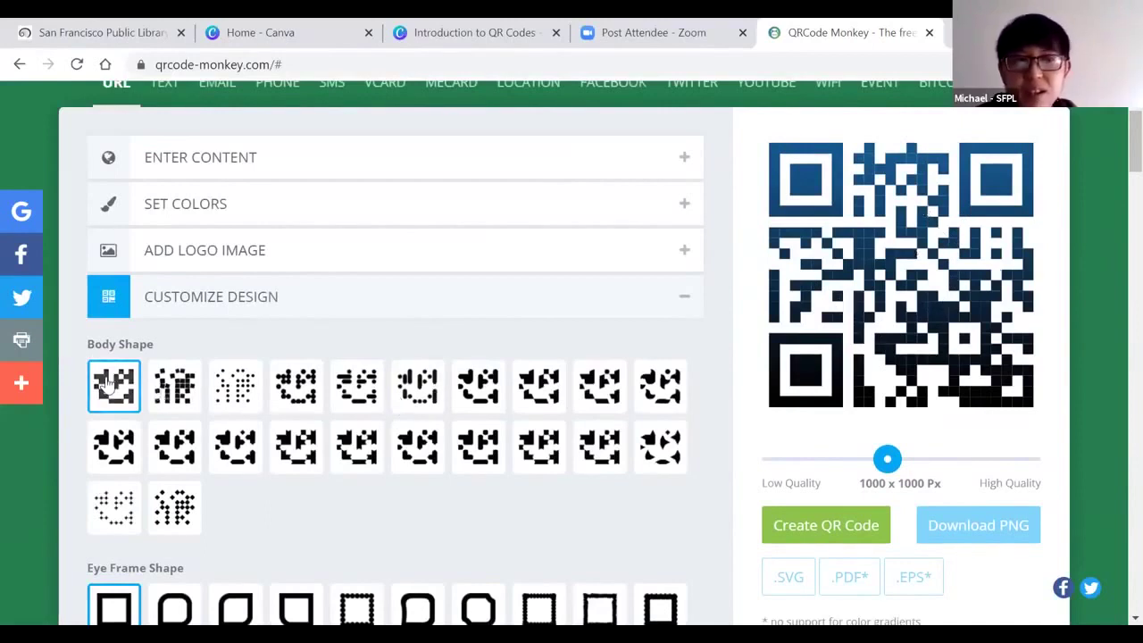
pyautogui.click(164, 399)
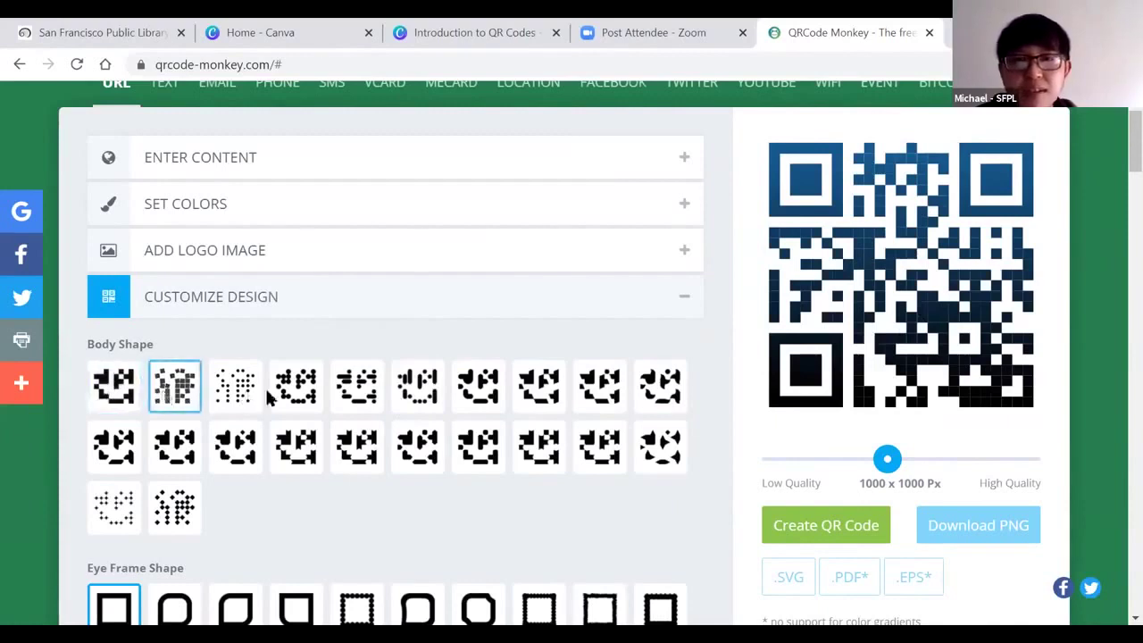
pyautogui.click(223, 396)
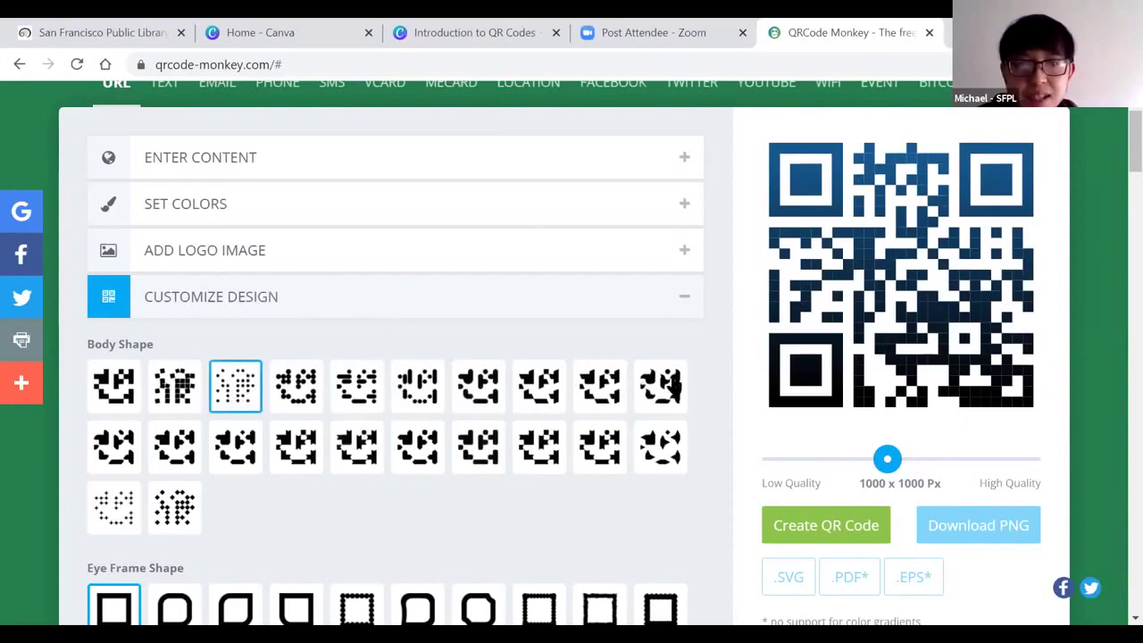
pyautogui.click(168, 515)
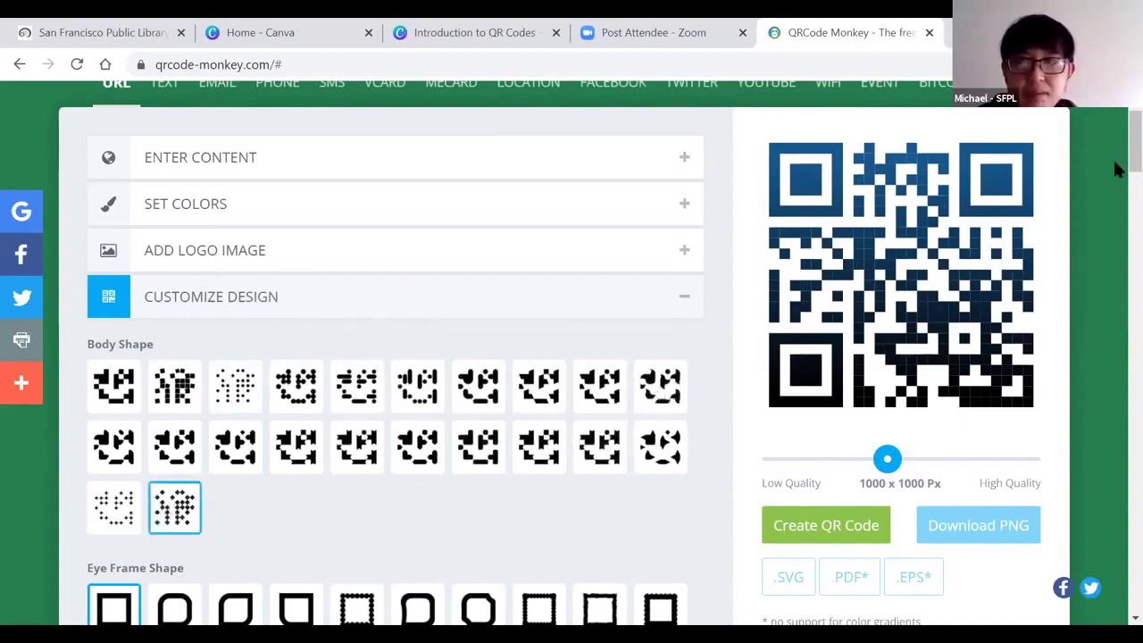
# Step: Try the octagonal eye frame shape, and choose the square frame of small separate blocks that ends the list
pyautogui.scroll(-2, 1114, 131)
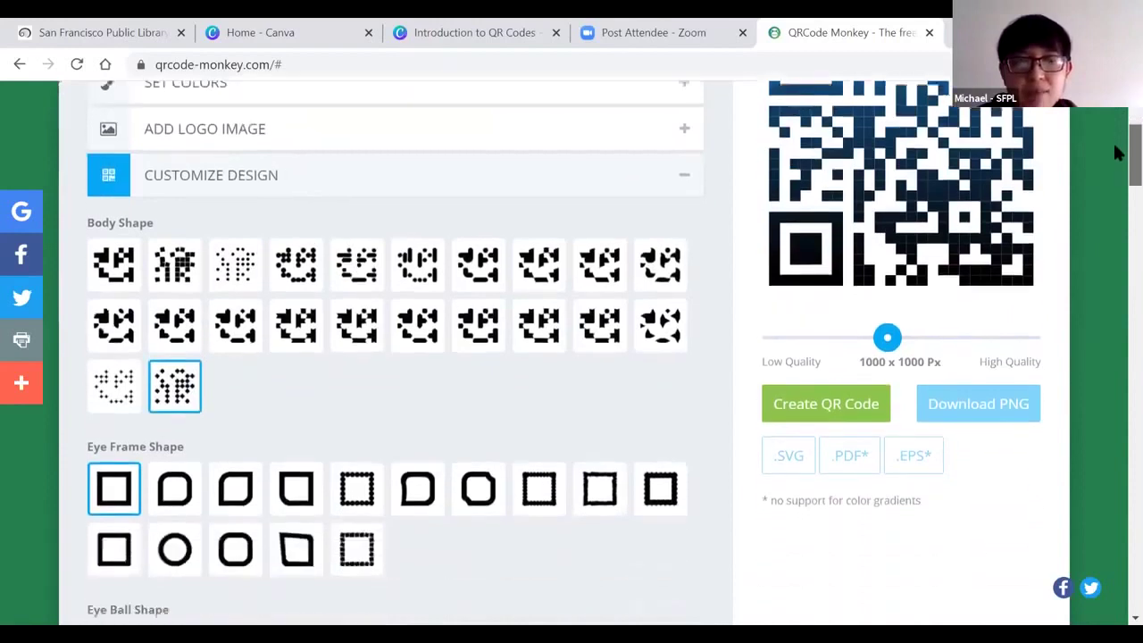
pyautogui.scroll(-1, 1114, 163)
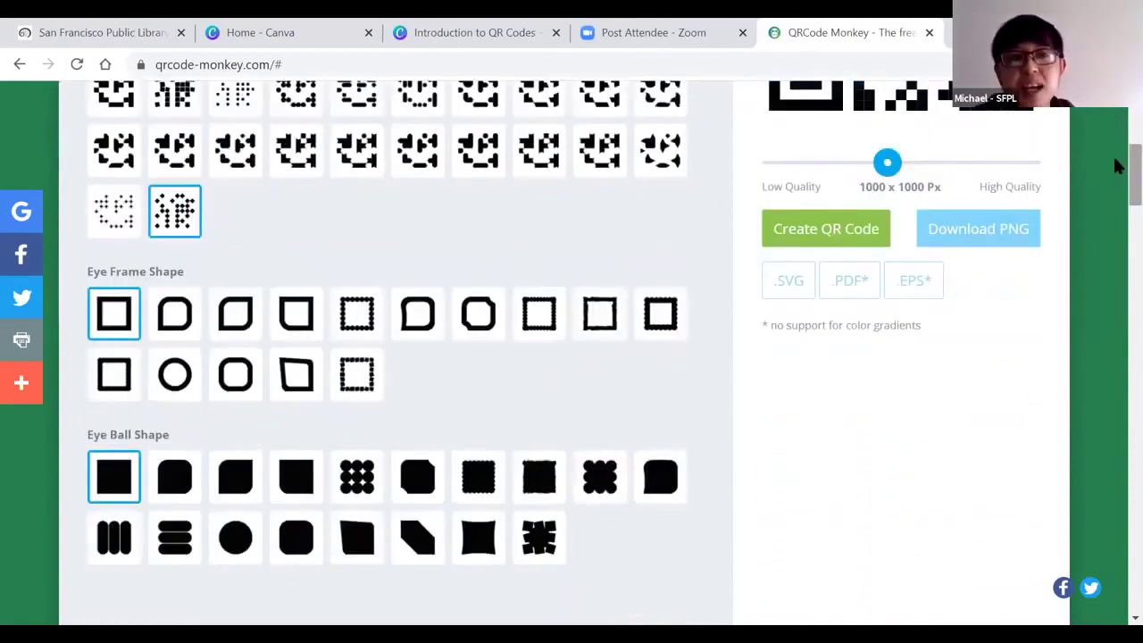
pyautogui.scroll(1, 1116, 161)
pyautogui.scroll(-1, 1117, 154)
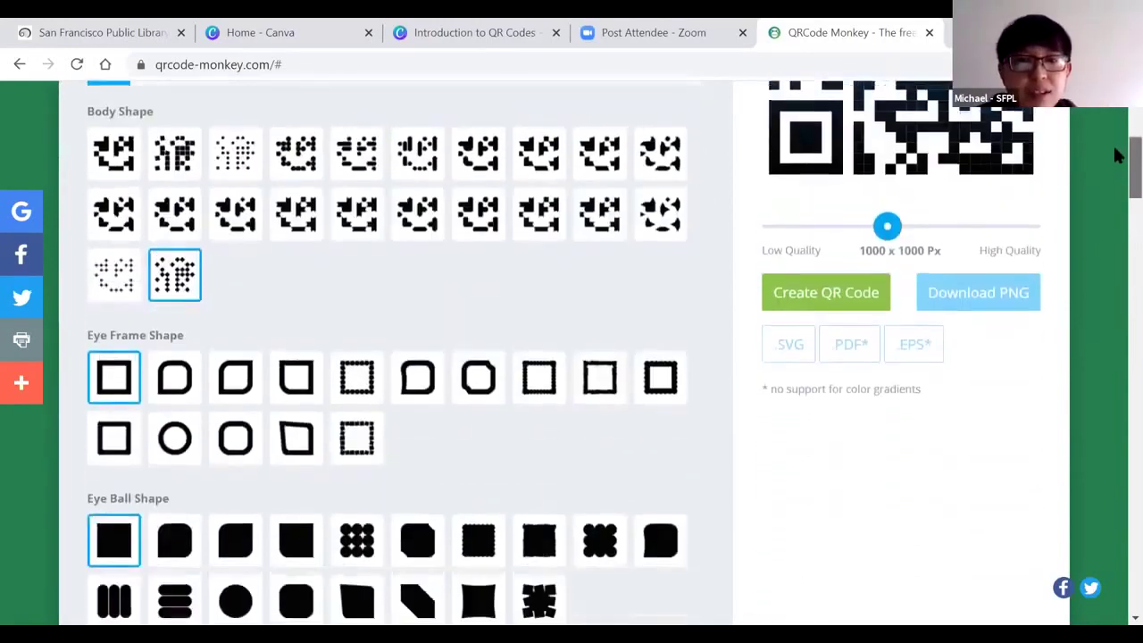
pyautogui.scroll(2, 1116, 150)
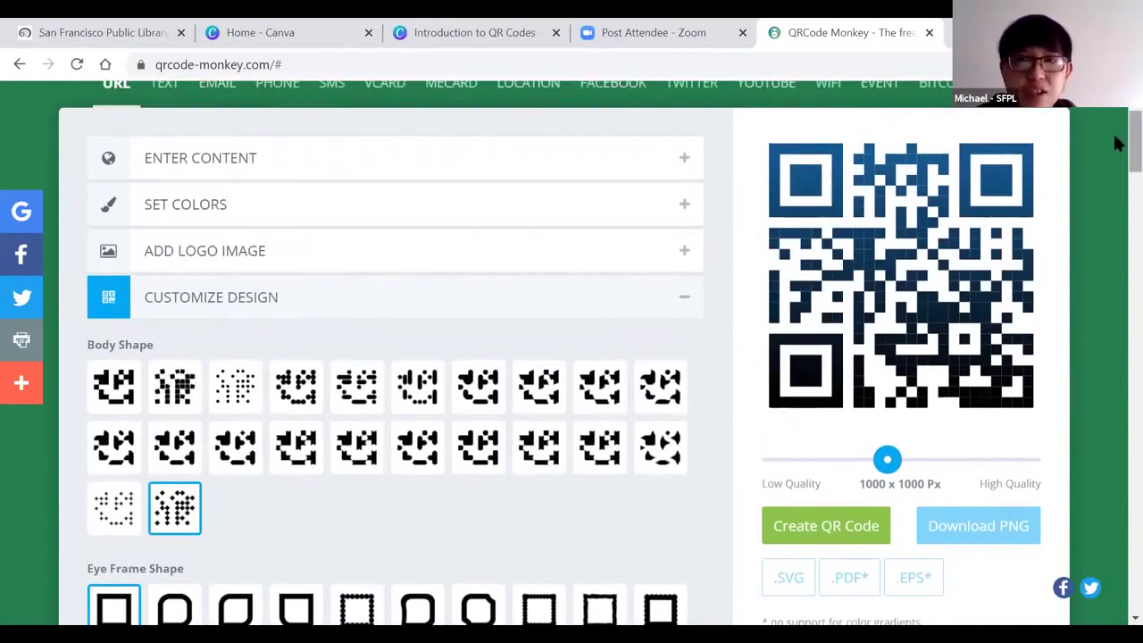
pyautogui.scroll(-2, 1115, 143)
pyautogui.click(479, 392)
pyautogui.click(350, 452)
pyautogui.scroll(-1, 1115, 179)
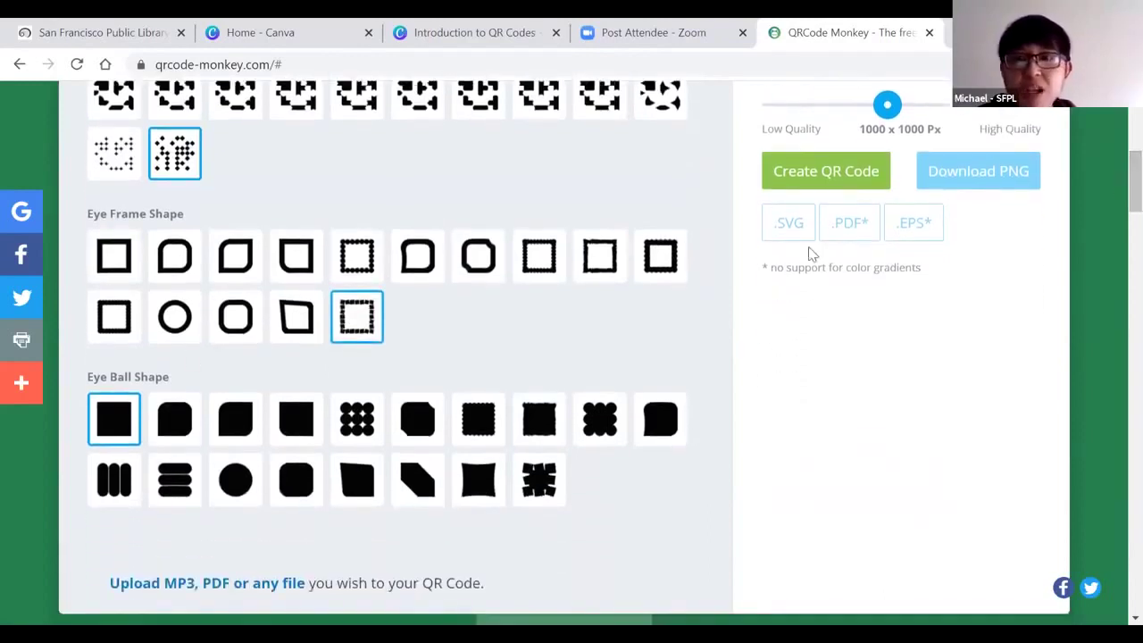
# Step: Choose the star-like burst of blocks that ends the list as the QR code's eye ball shape
pyautogui.scroll(4, 1112, 143)
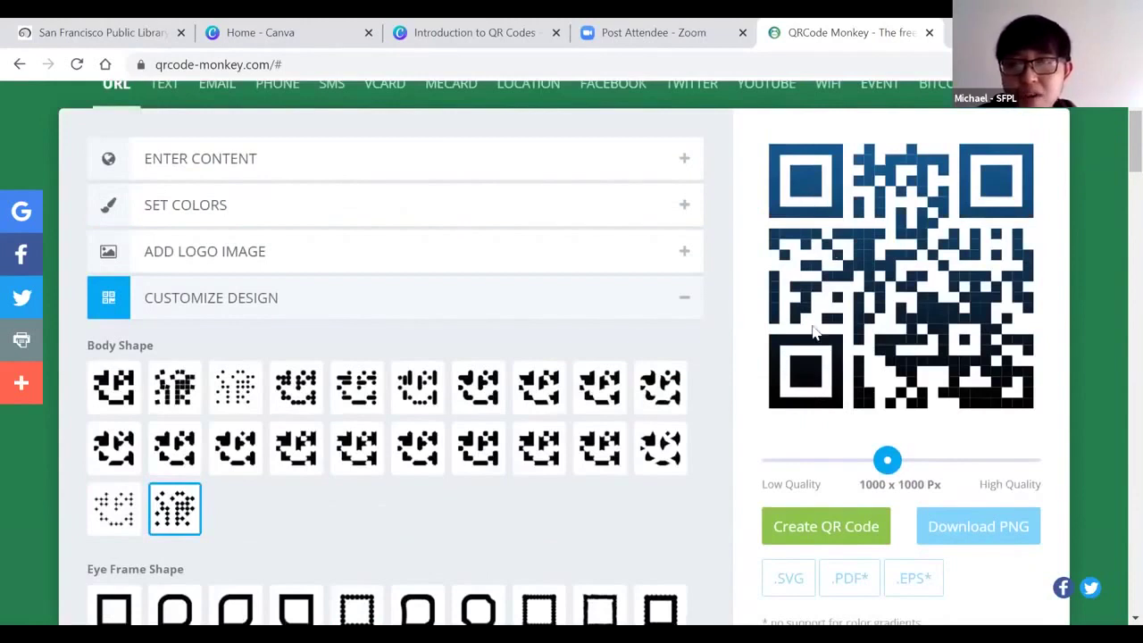
pyautogui.scroll(-5, 1115, 161)
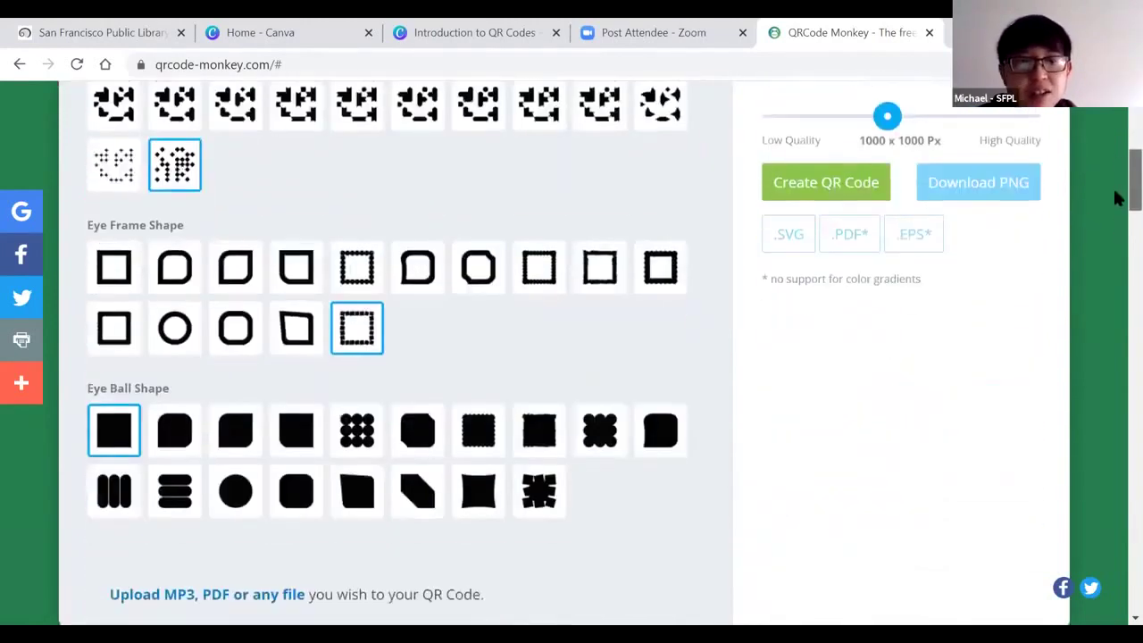
pyautogui.click(539, 441)
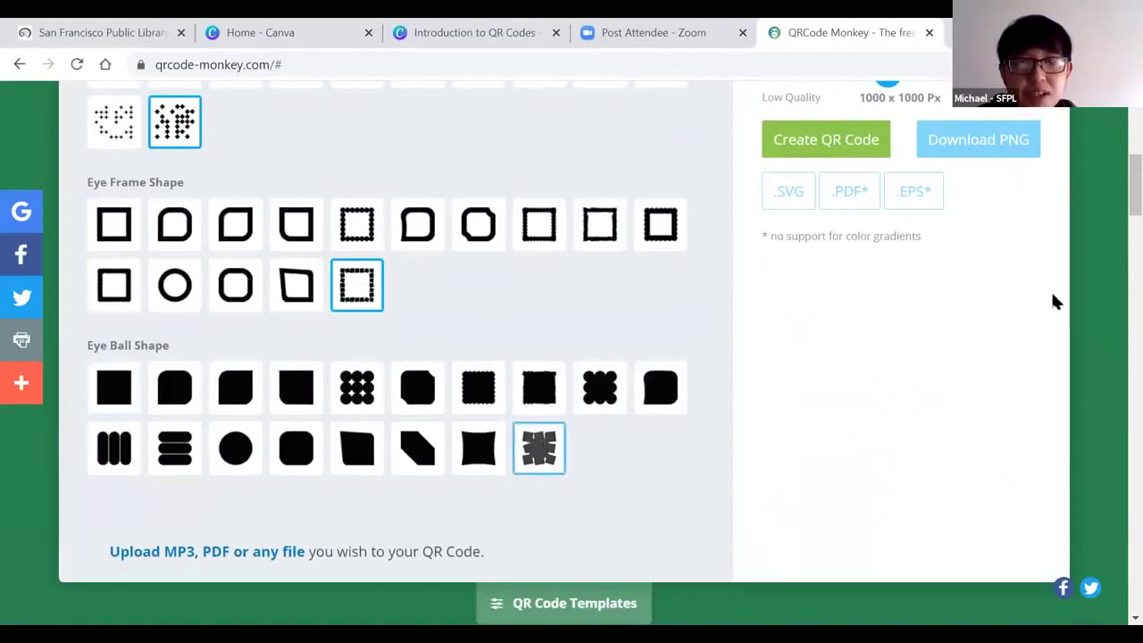
# Step: Set the QR code's image size to 2000 x 2000 Px and generate the customized code
pyautogui.scroll(-1, 1116, 176)
pyautogui.scroll(3, 1115, 165)
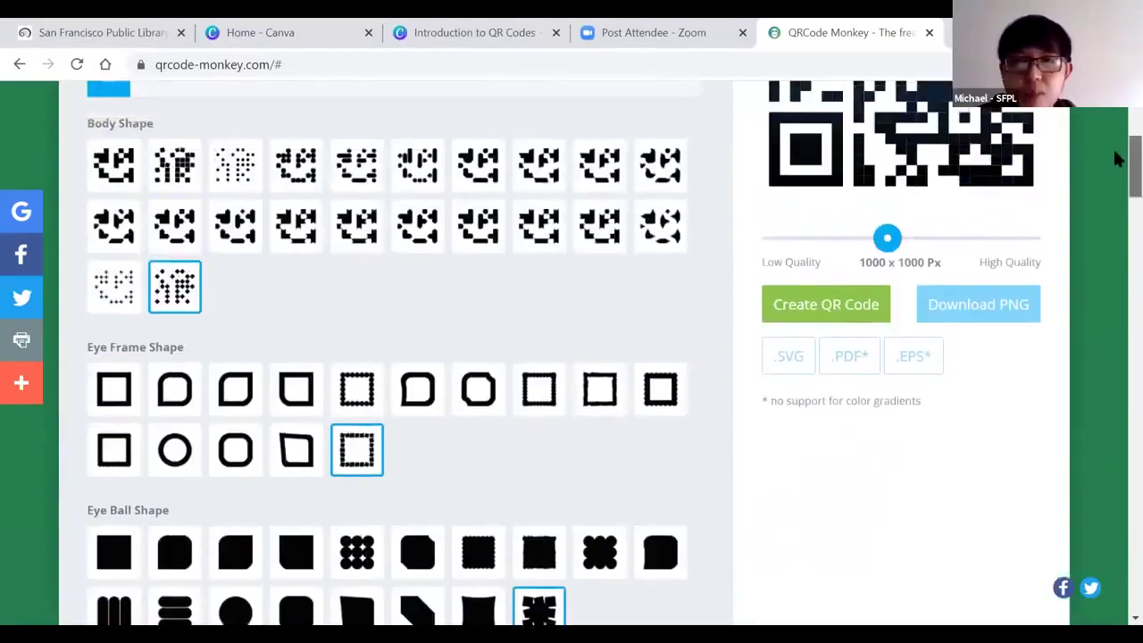
pyautogui.scroll(4, 1115, 156)
pyautogui.scroll(-2, 1115, 133)
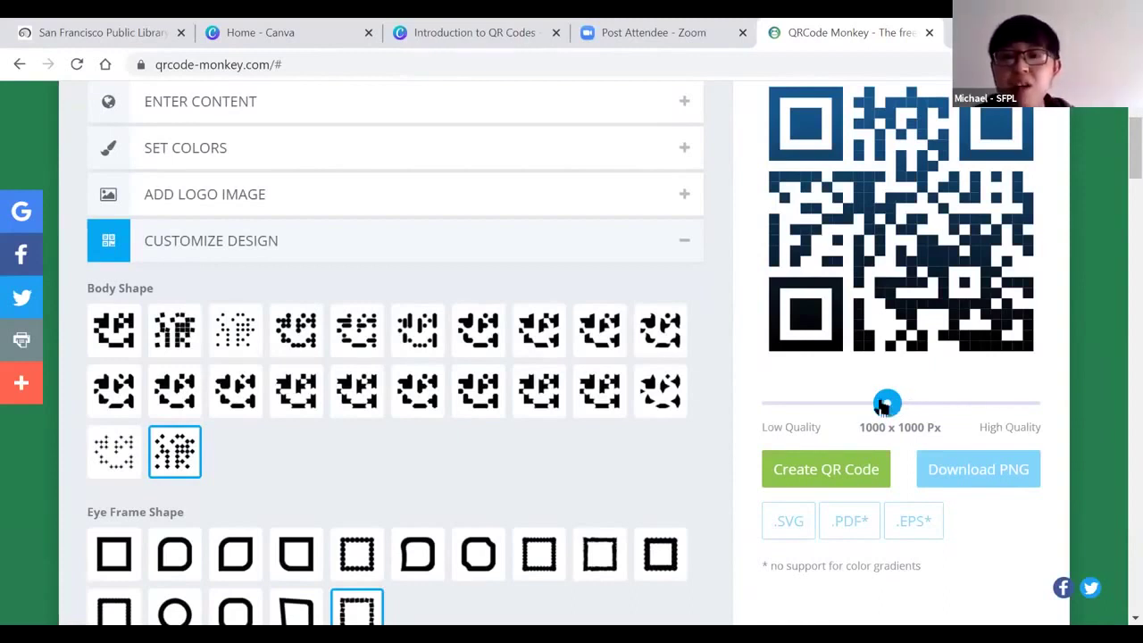
pyautogui.moveTo(882, 406); pyautogui.dragTo(1048, 393)
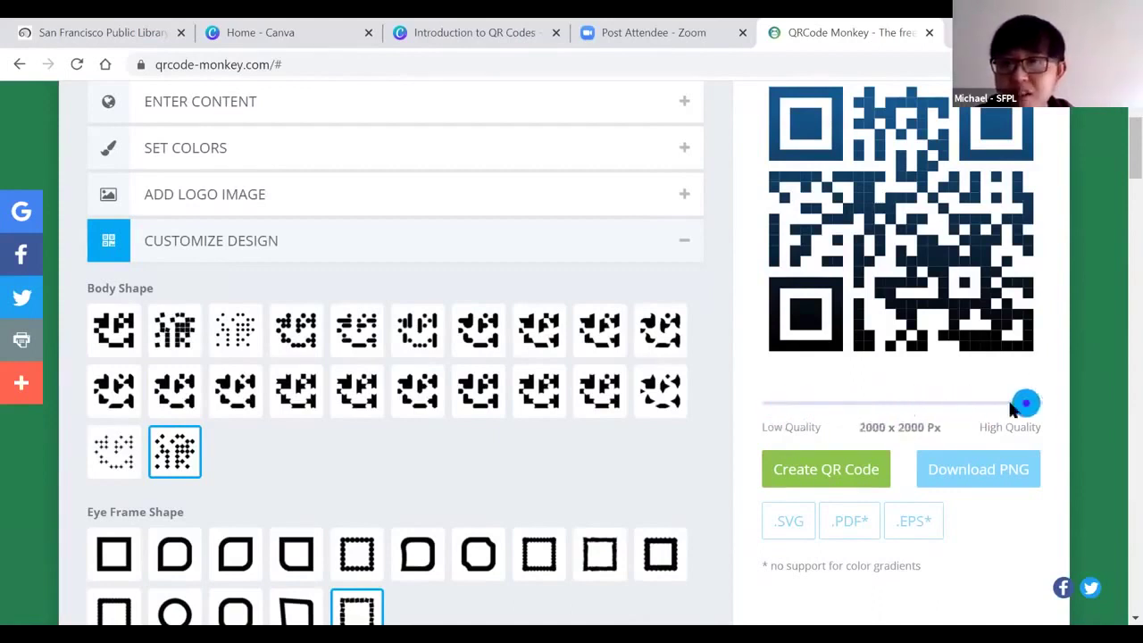
pyautogui.scroll(-1, 1118, 169)
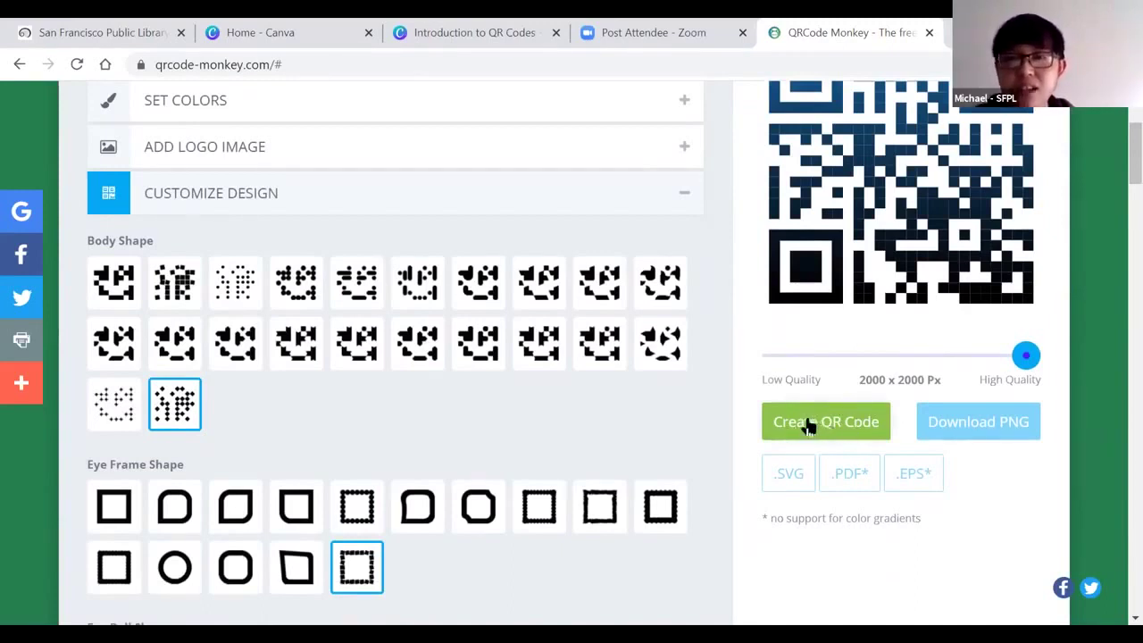
pyautogui.click(809, 427)
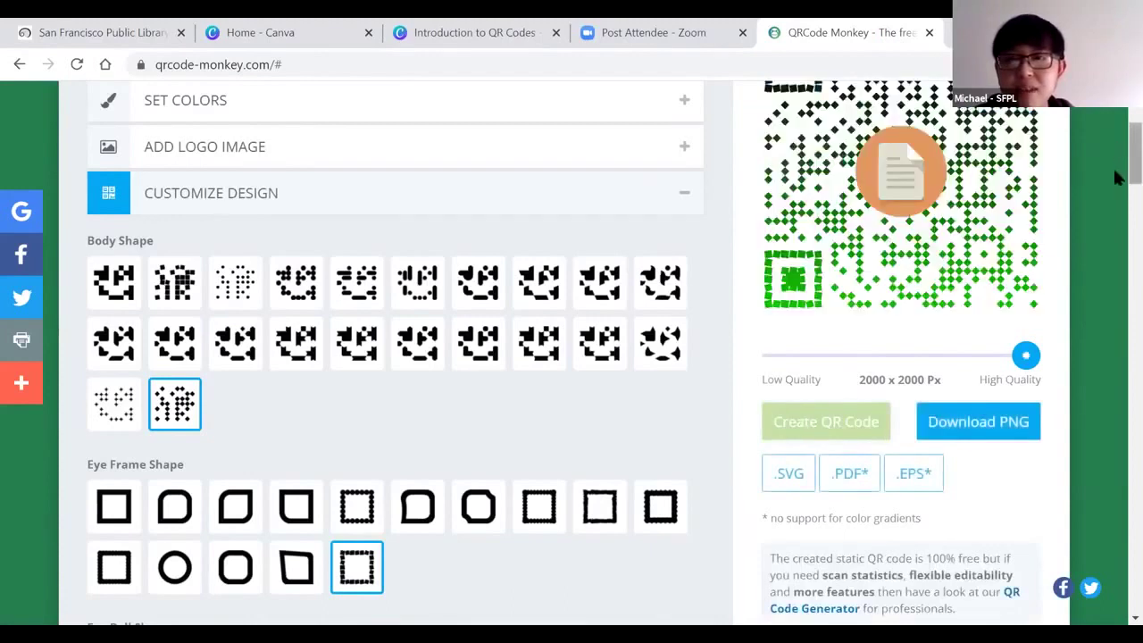
# Step: Change the body shape to the horizontal rounded bars and regenerate the QR code
pyautogui.scroll(2, 1115, 156)
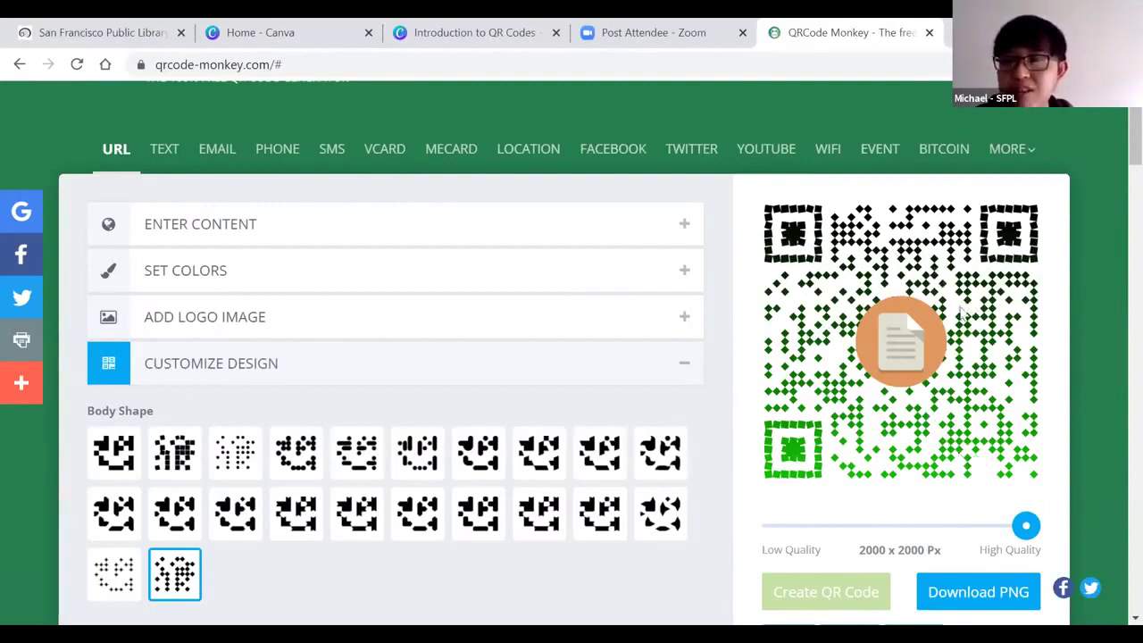
pyautogui.scroll(-1, 1116, 141)
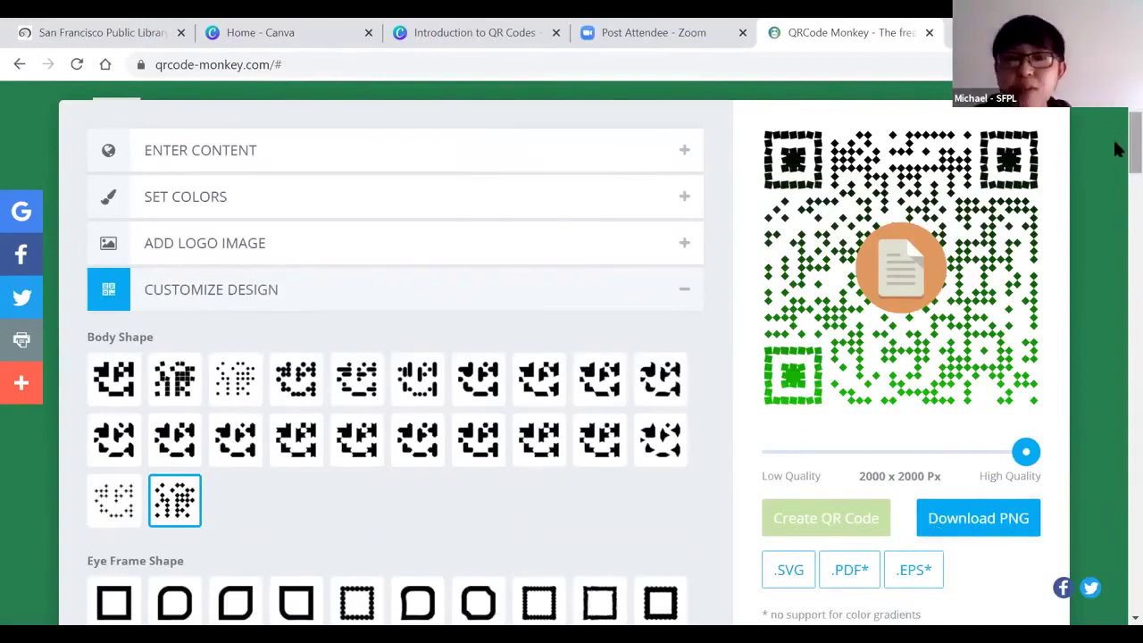
pyautogui.scroll(-1, 1116, 150)
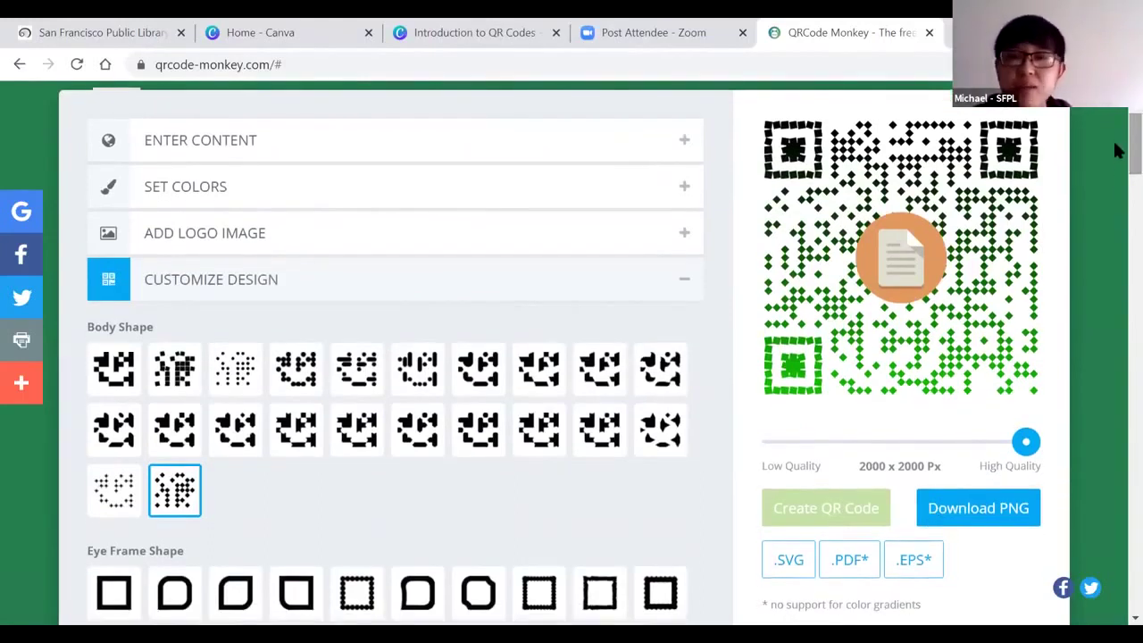
pyautogui.scroll(-3, 1116, 150)
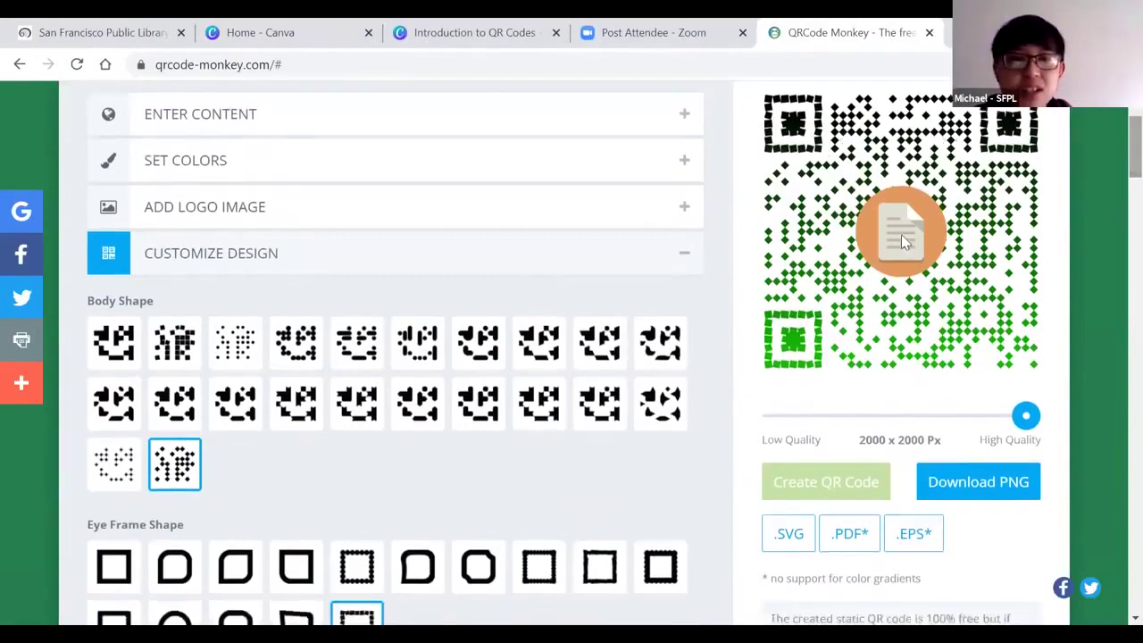
pyautogui.click(357, 345)
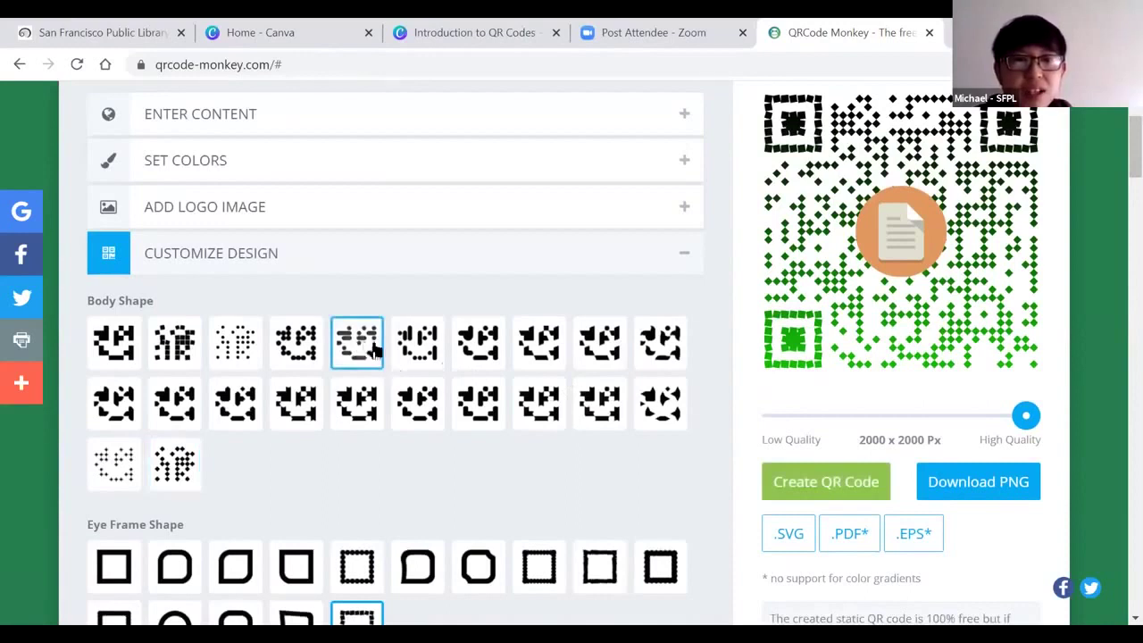
pyautogui.click(805, 481)
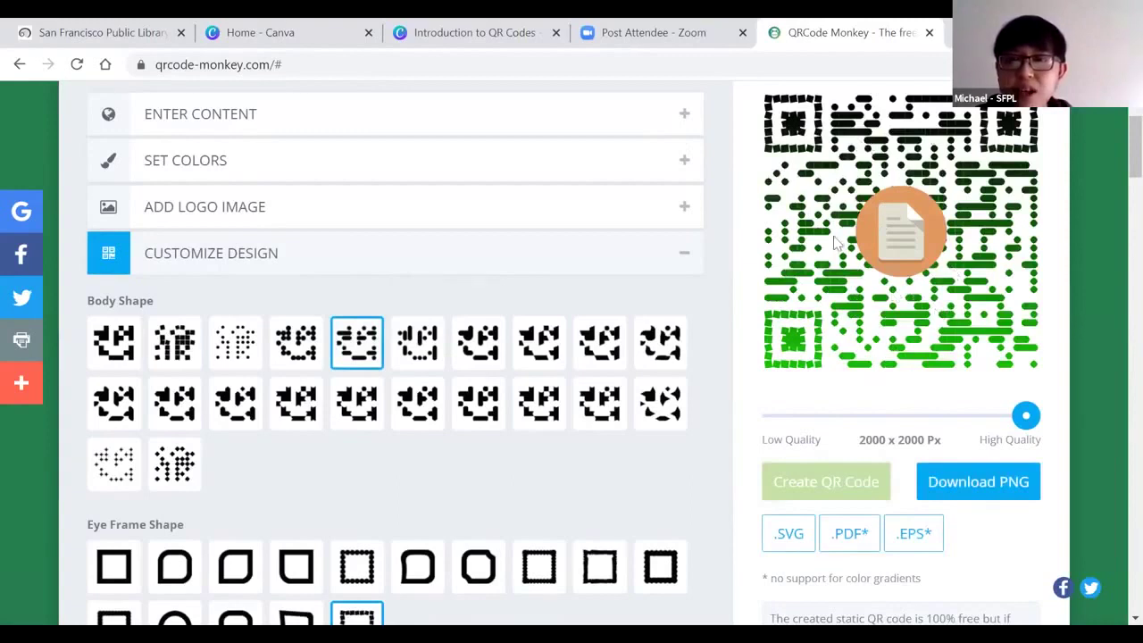
# Step: Download the finished QR code as a PNG image
pyautogui.scroll(2, 1118, 119)
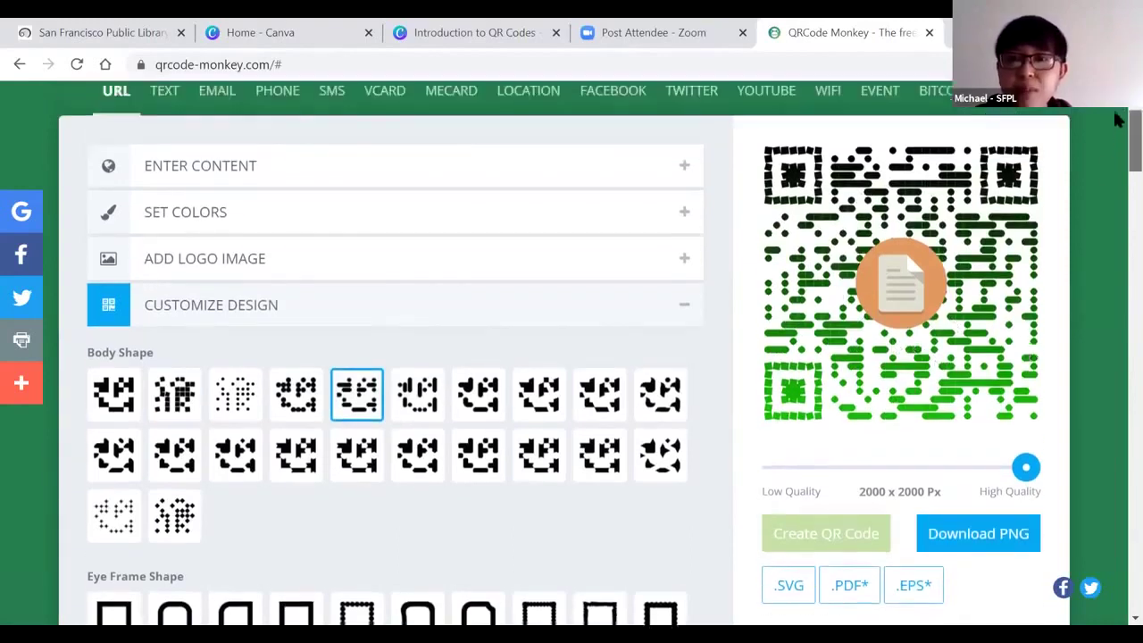
pyautogui.scroll(2, 1118, 118)
pyautogui.scroll(-2, 1123, 122)
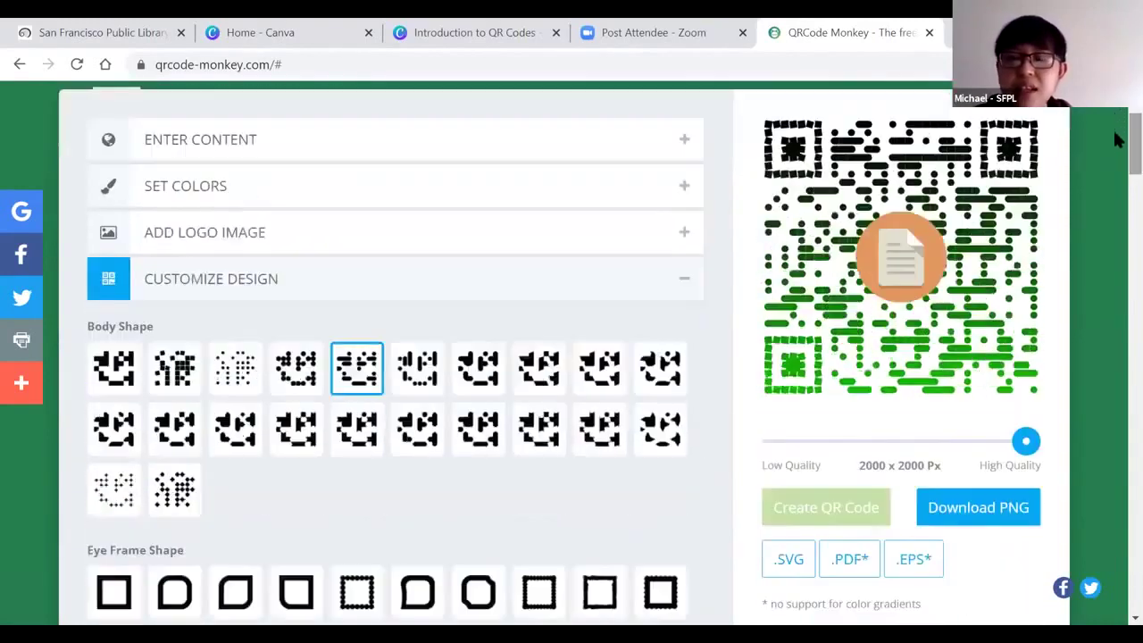
pyautogui.click(962, 509)
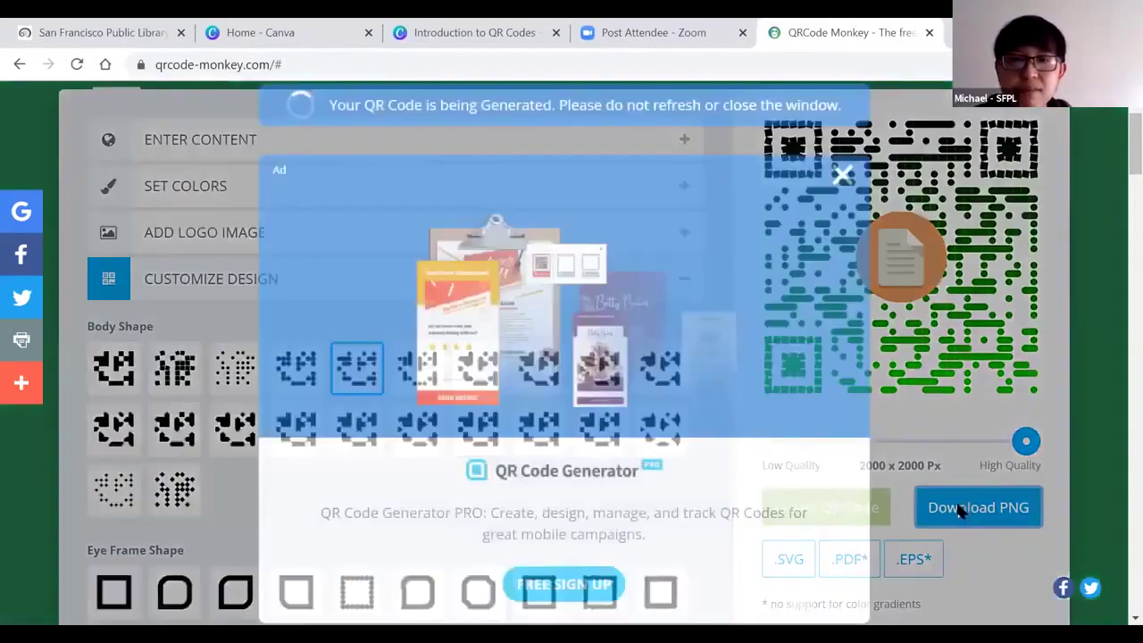
pyautogui.scroll(-1, 1117, 147)
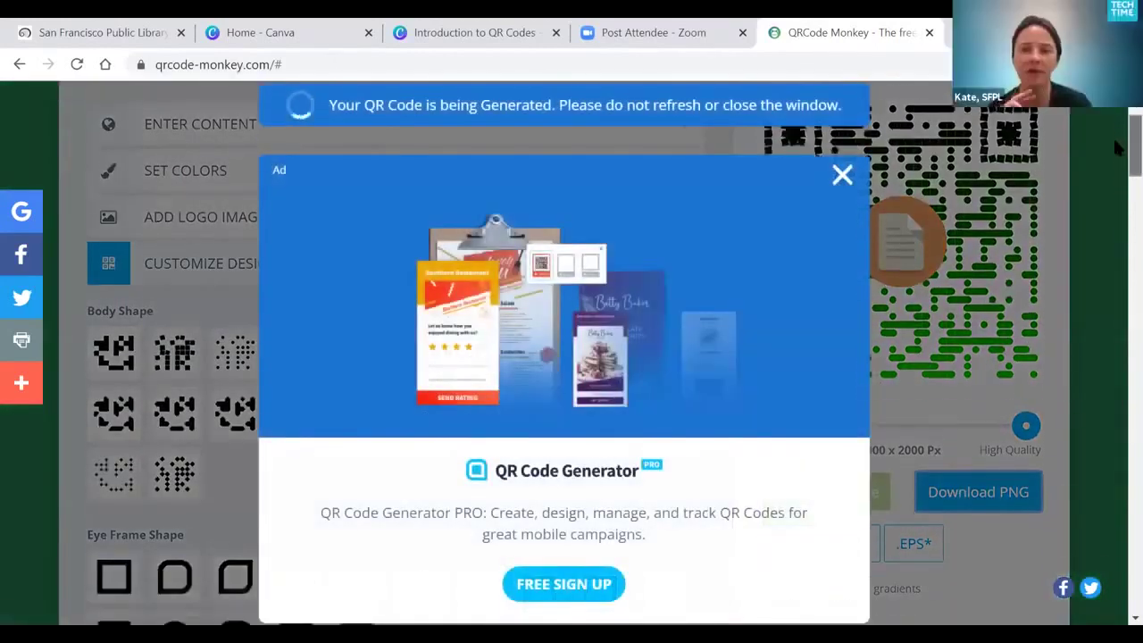
pyautogui.scroll(1, 1072, 150)
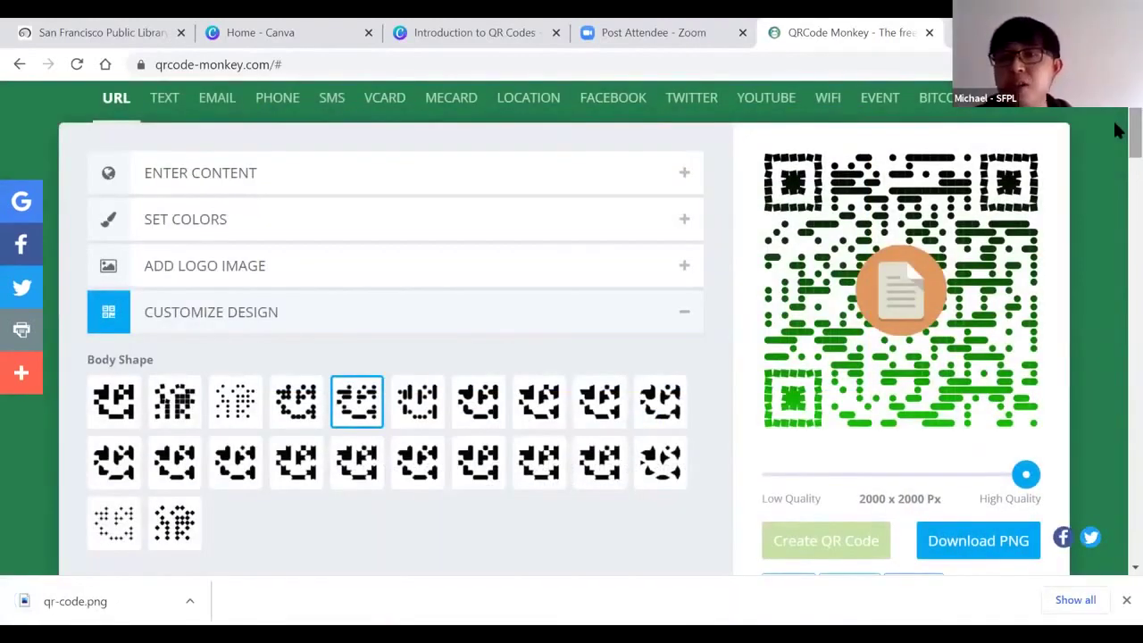
# Step: Try the plain square body shape that starts the list, and regenerate the QR code with it
pyautogui.scroll(-1, 1116, 132)
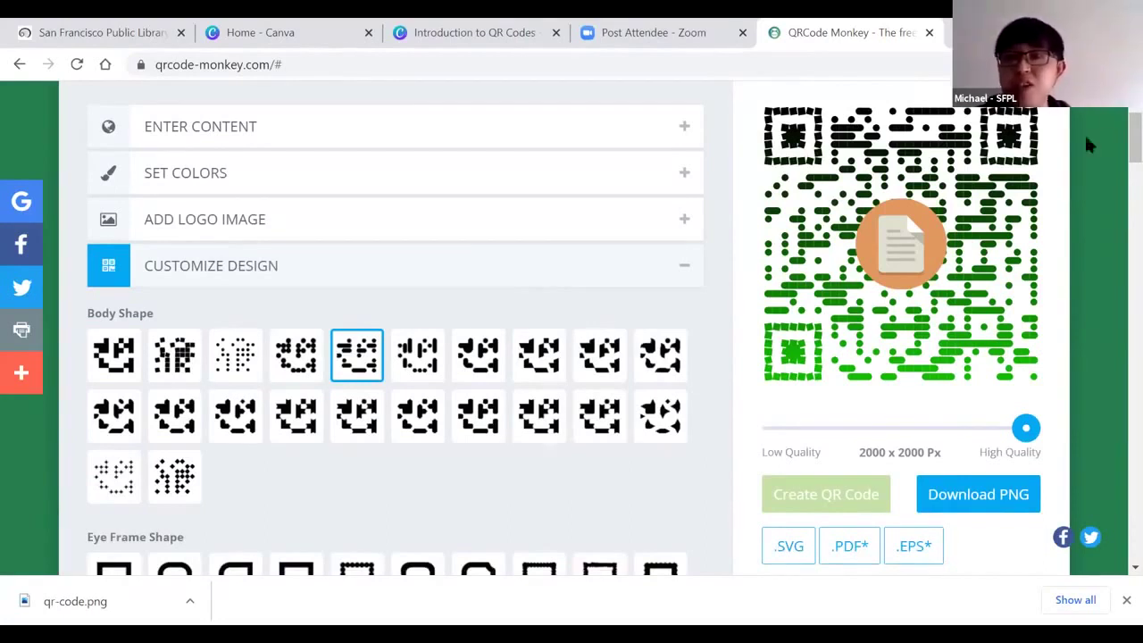
pyautogui.scroll(1, 1117, 134)
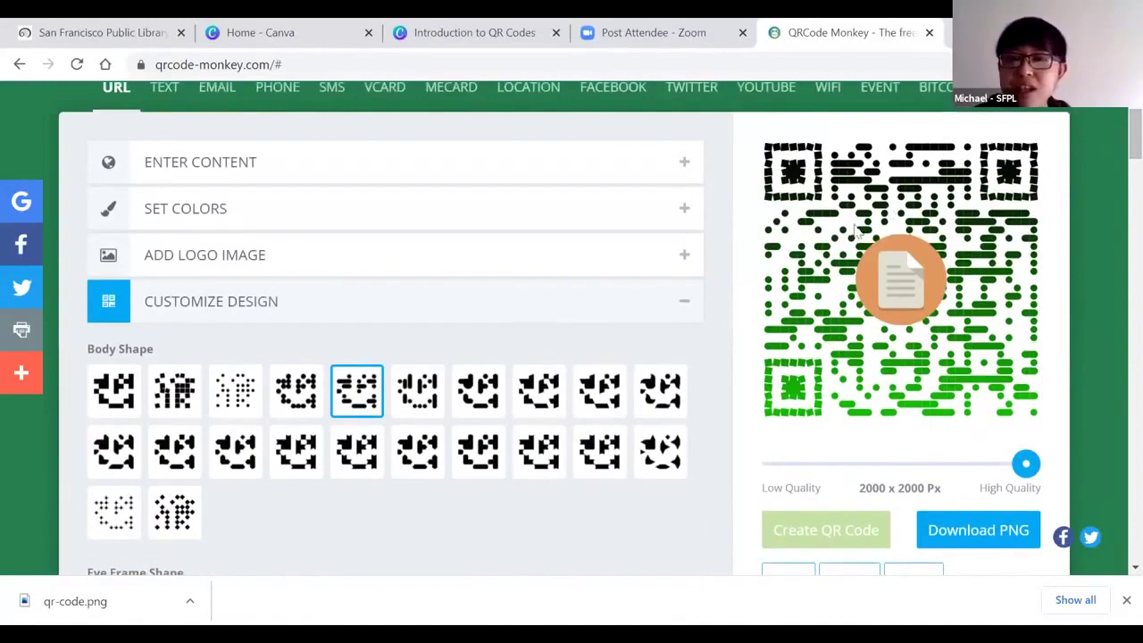
pyautogui.scroll(1, 1116, 141)
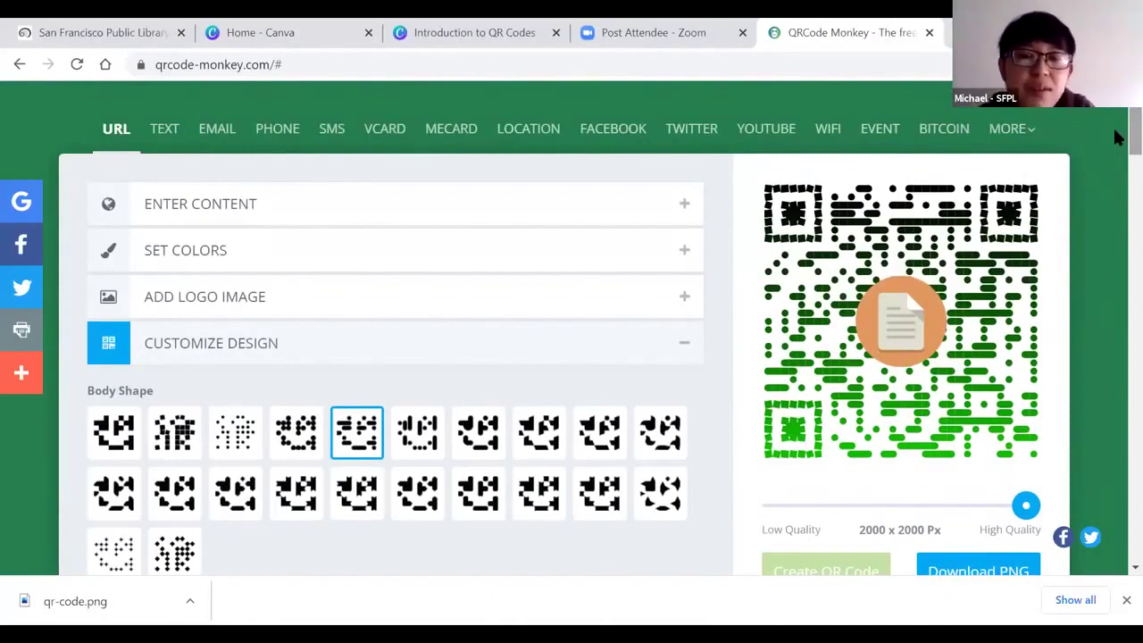
pyautogui.scroll(1, 1116, 136)
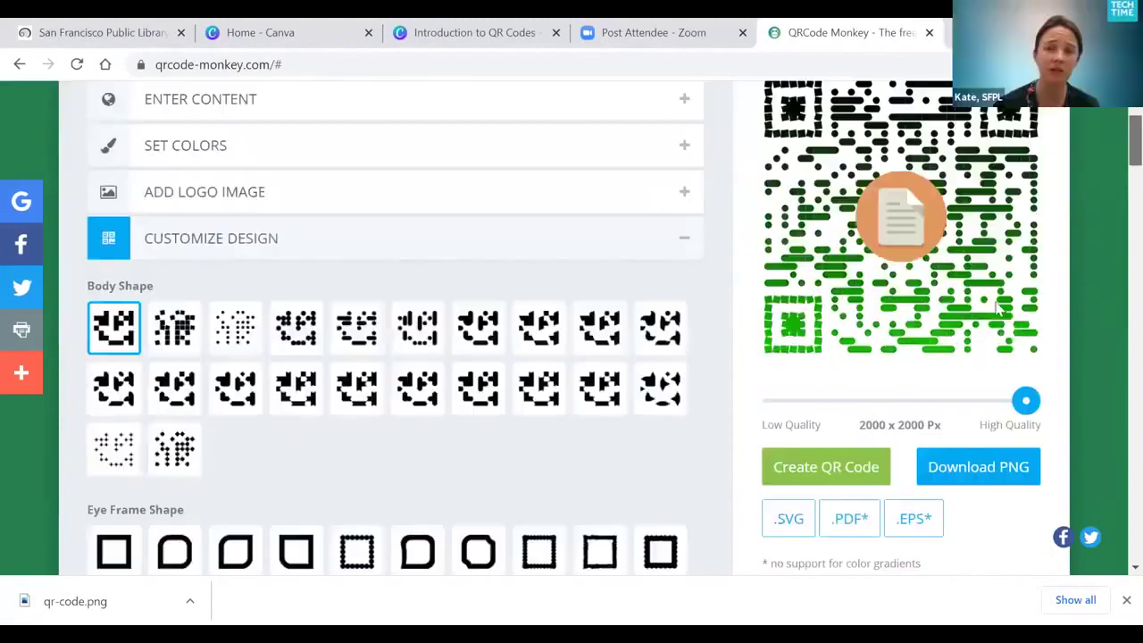
pyautogui.scroll(-1, 822, 459)
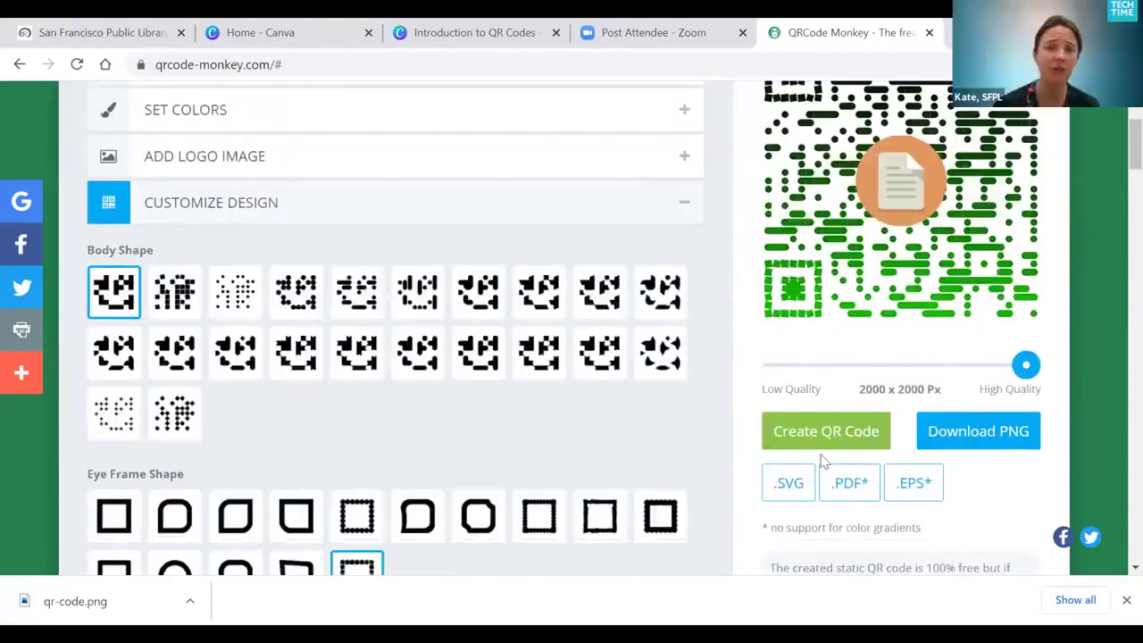
pyautogui.click(806, 430)
# Step: Choose the bold diamond body shape that ends the list, and regenerate the QR code
pyautogui.scroll(2, 893, 214)
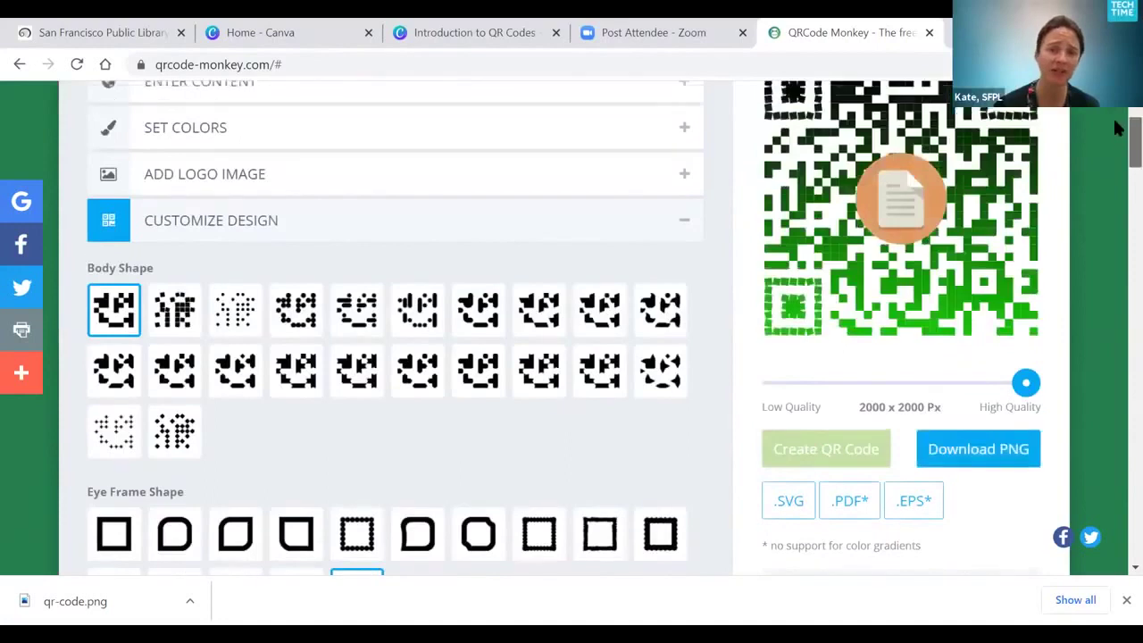
pyautogui.click(175, 527)
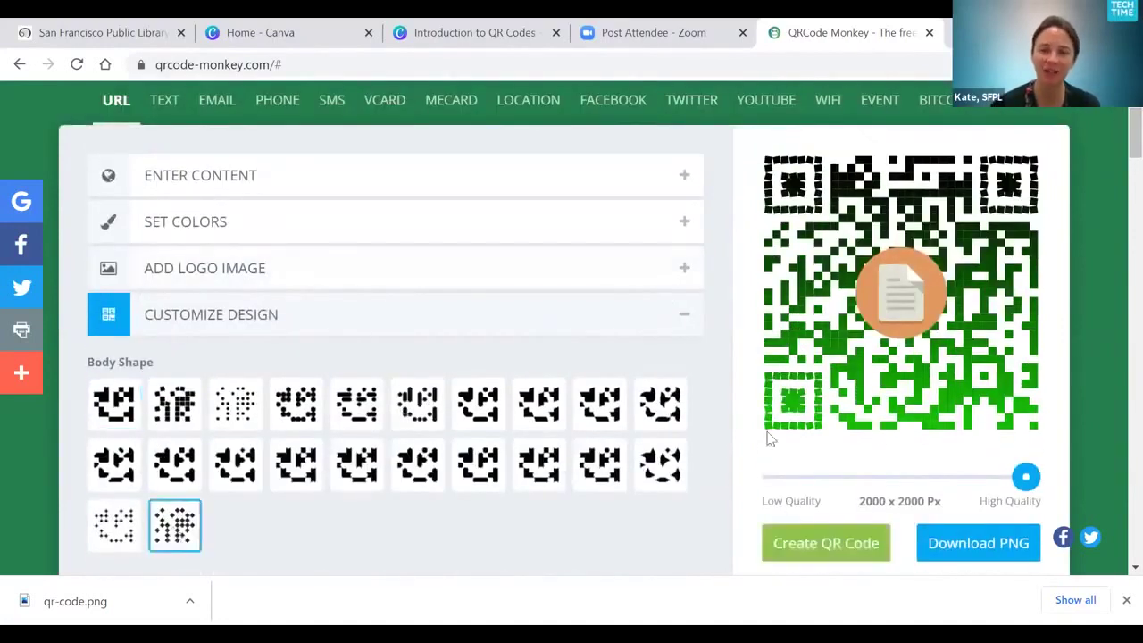
pyautogui.click(790, 541)
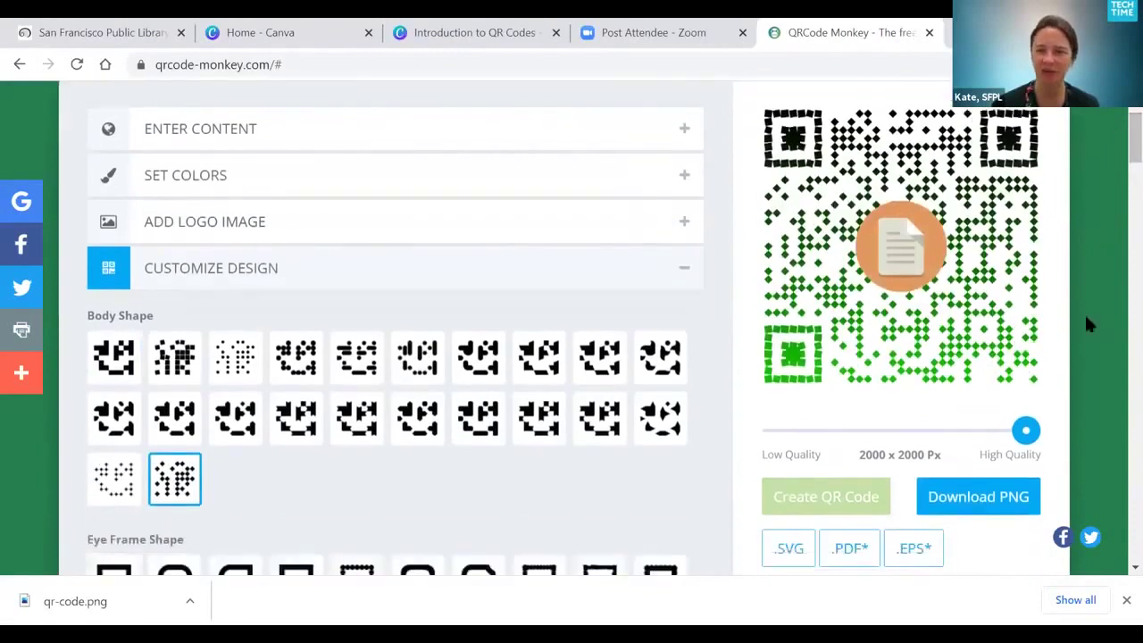
# Step: Lower the QR code's image size to 200 x 200 Px
pyautogui.moveTo(1025, 437); pyautogui.dragTo(899, 428)
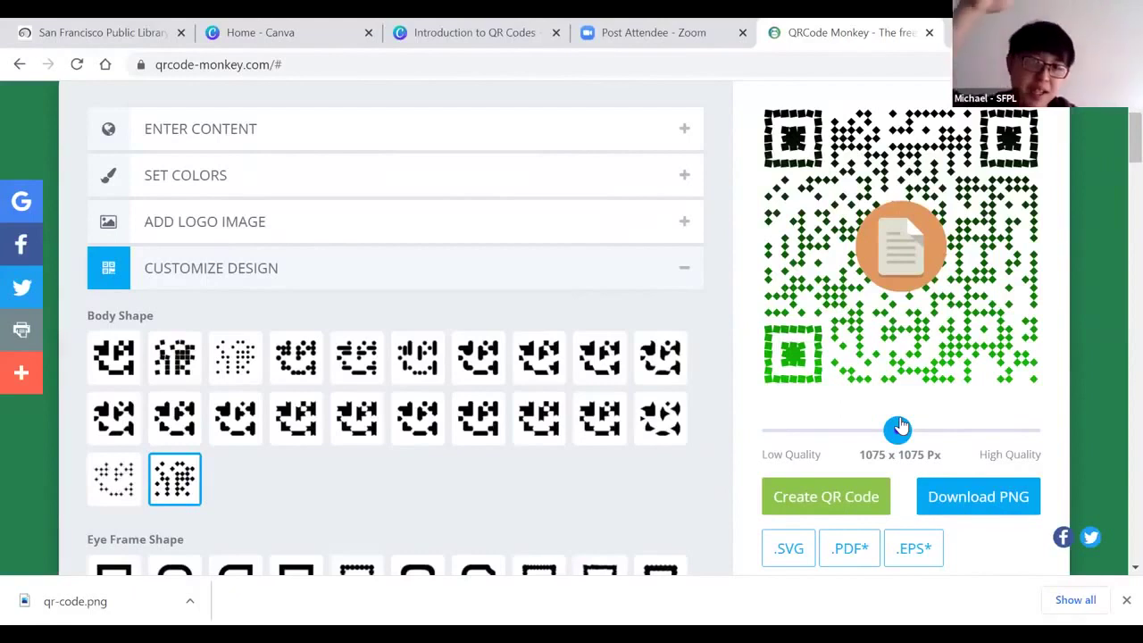
pyautogui.moveTo(898, 429); pyautogui.dragTo(776, 432)
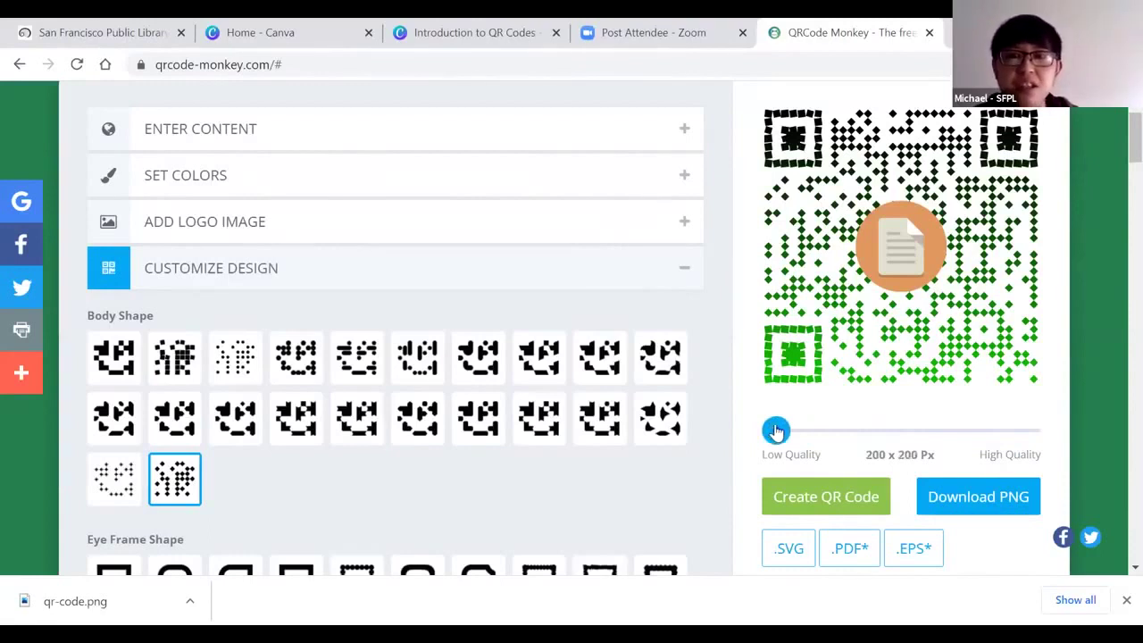
pyautogui.moveTo(776, 431)
pyautogui.mouseDown()
pyautogui.moveTo(1063, 431)
pyautogui.moveTo(776, 432)
pyautogui.mouseUp()
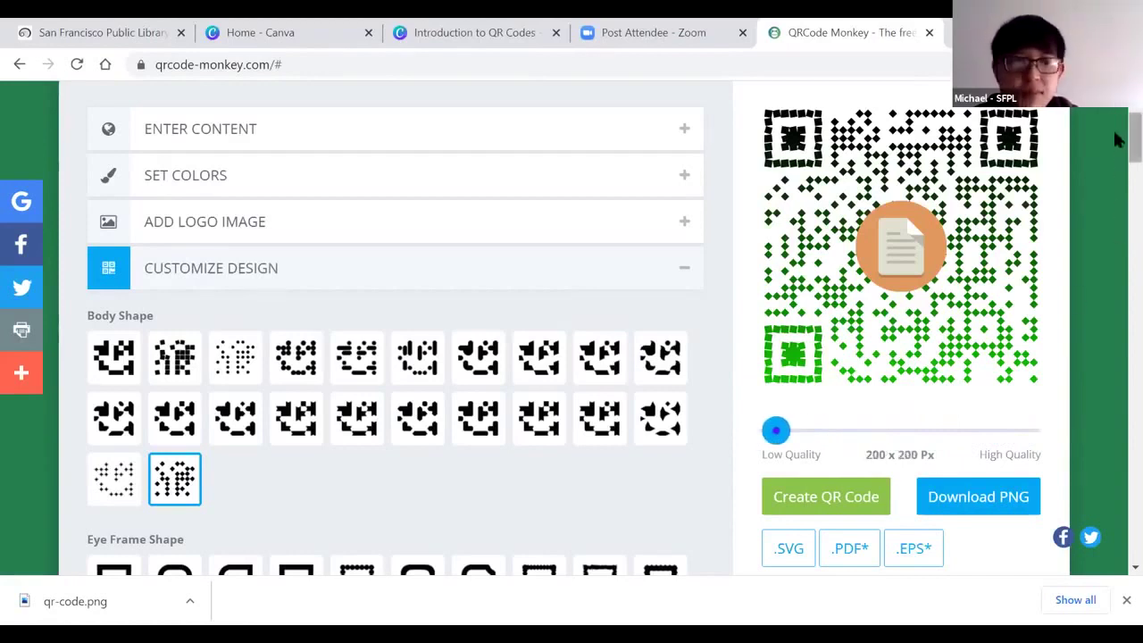
# Step: Open the downloaded qr-code.png in Photos to view it, and return to the QR code generator
pyautogui.scroll(-1, 1116, 140)
pyautogui.scroll(2, 1116, 141)
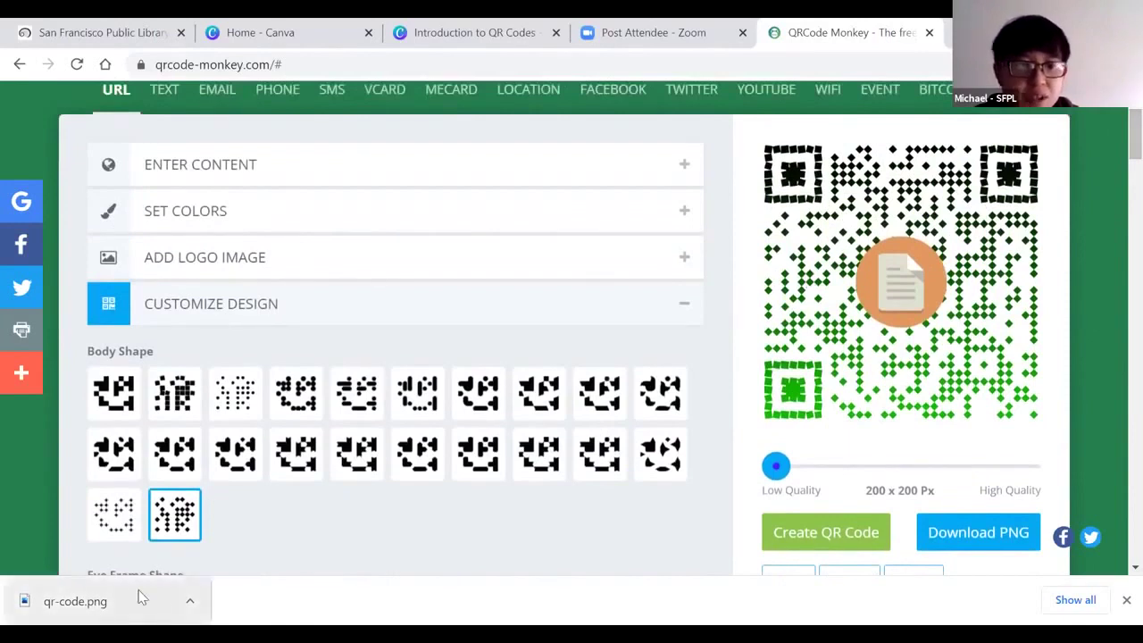
pyautogui.click(96, 611)
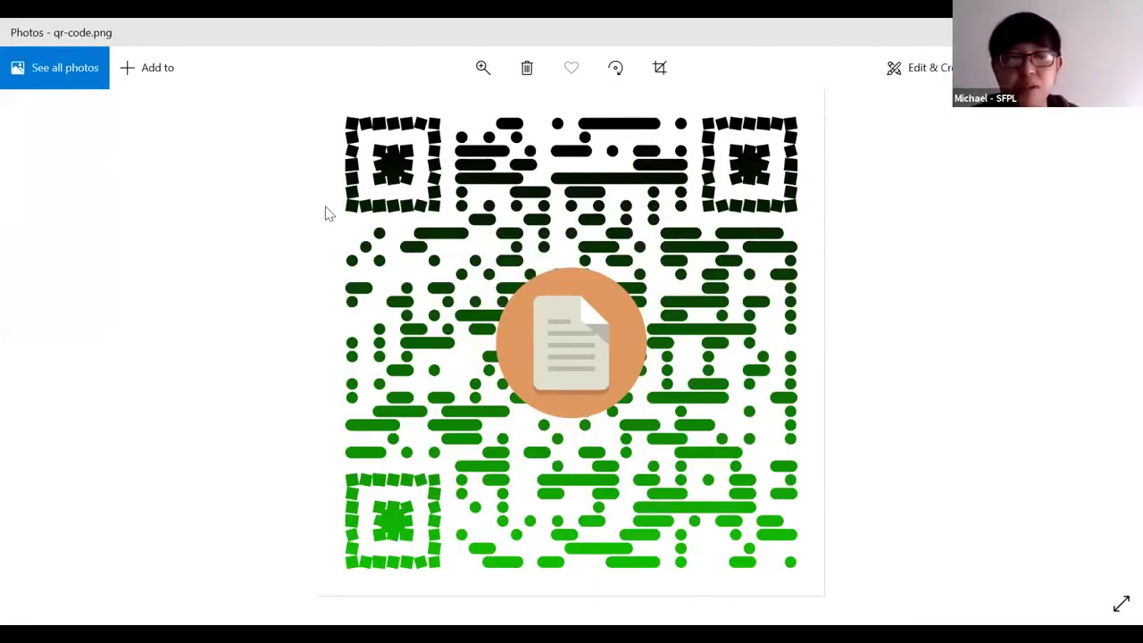
pyautogui.click(1122, 32)
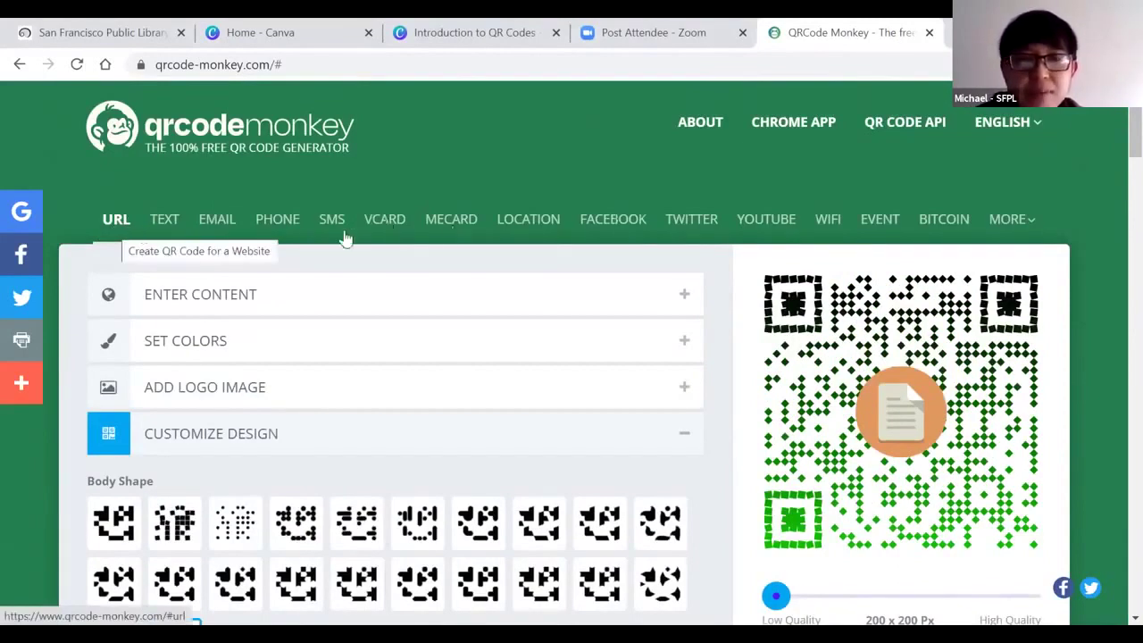
# Step: Switch the QR code type to Text and enter the message "Welcome to the QR code class!"
pyautogui.click(166, 223)
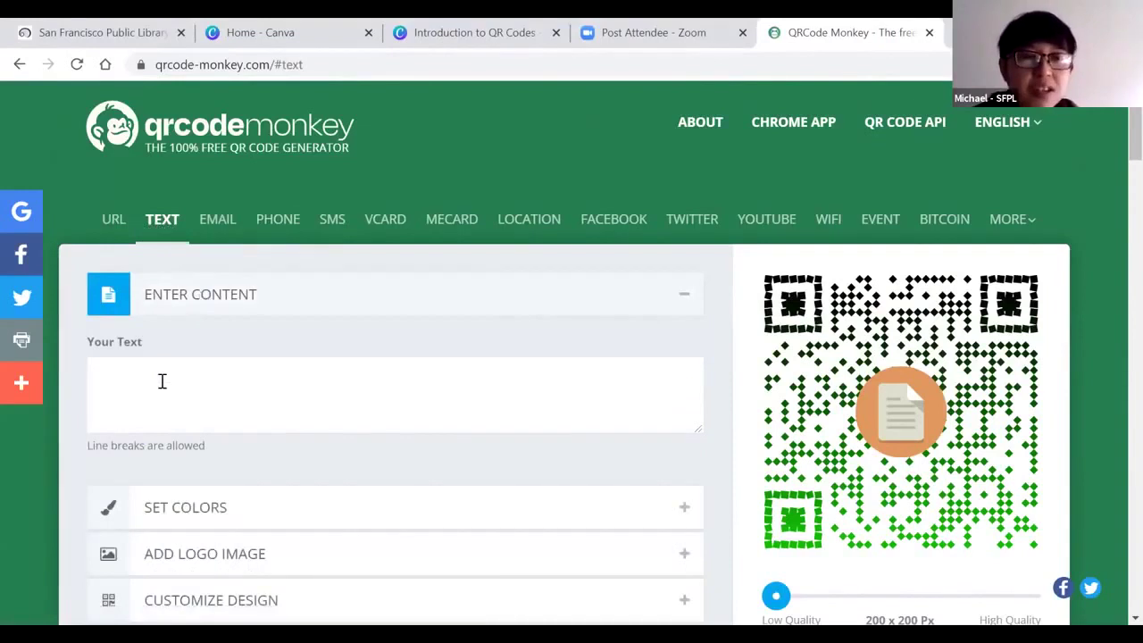
pyautogui.click(98, 374)
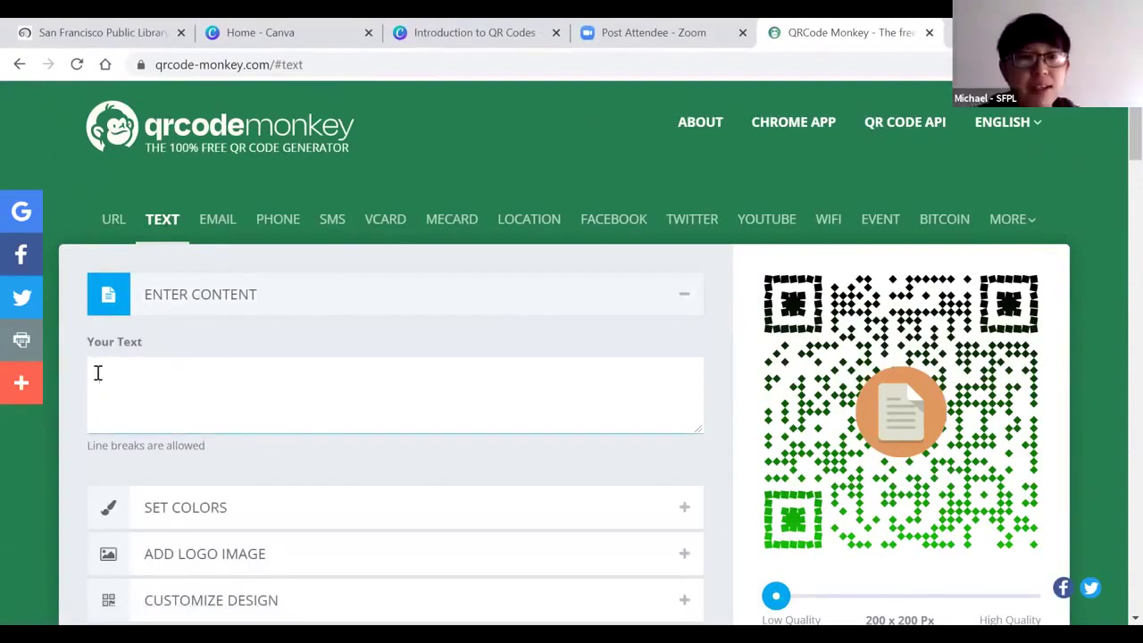
pyautogui.write('Welcome to t')
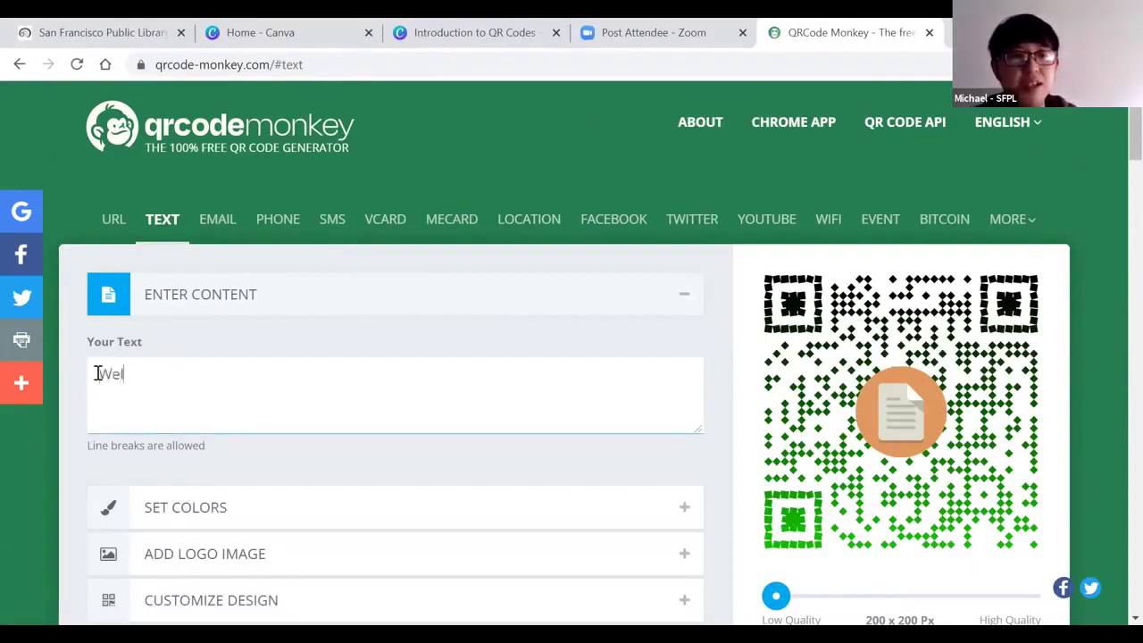
pyautogui.press('BackSpace')
pyautogui.press('BackSpace')
pyautogui.press('BackSpace')
pyautogui.press('BackSpace')
pyautogui.press('BackSpace')
pyautogui.press('BackSpace')
pyautogui.press('BackSpace')
pyautogui.press('BackSpace')
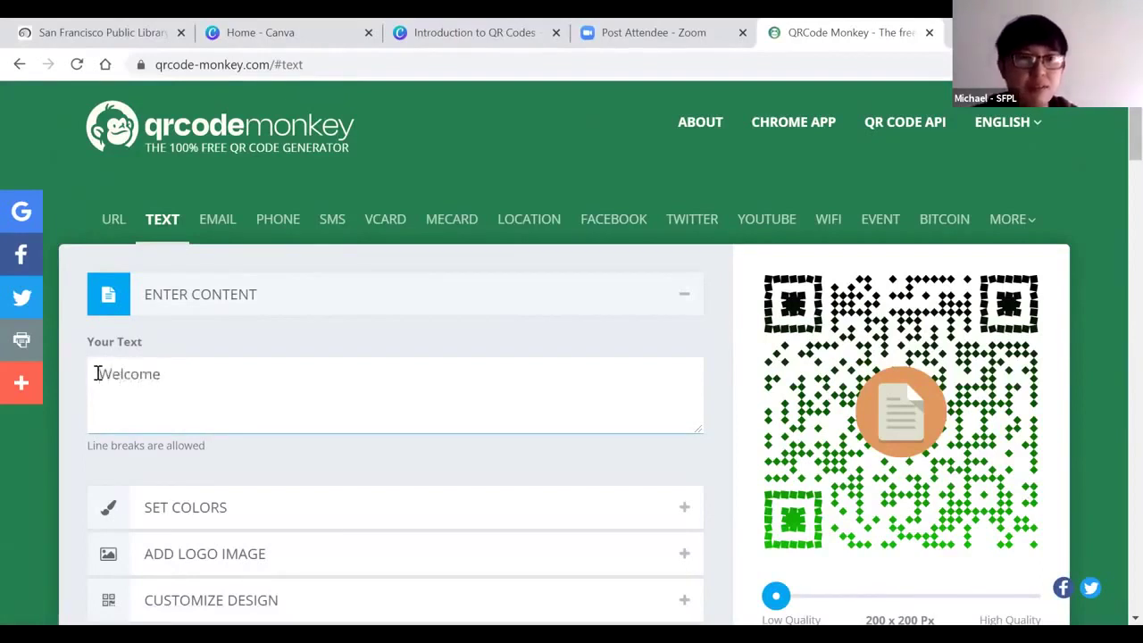
pyautogui.press('BackSpace')
pyautogui.write('el')
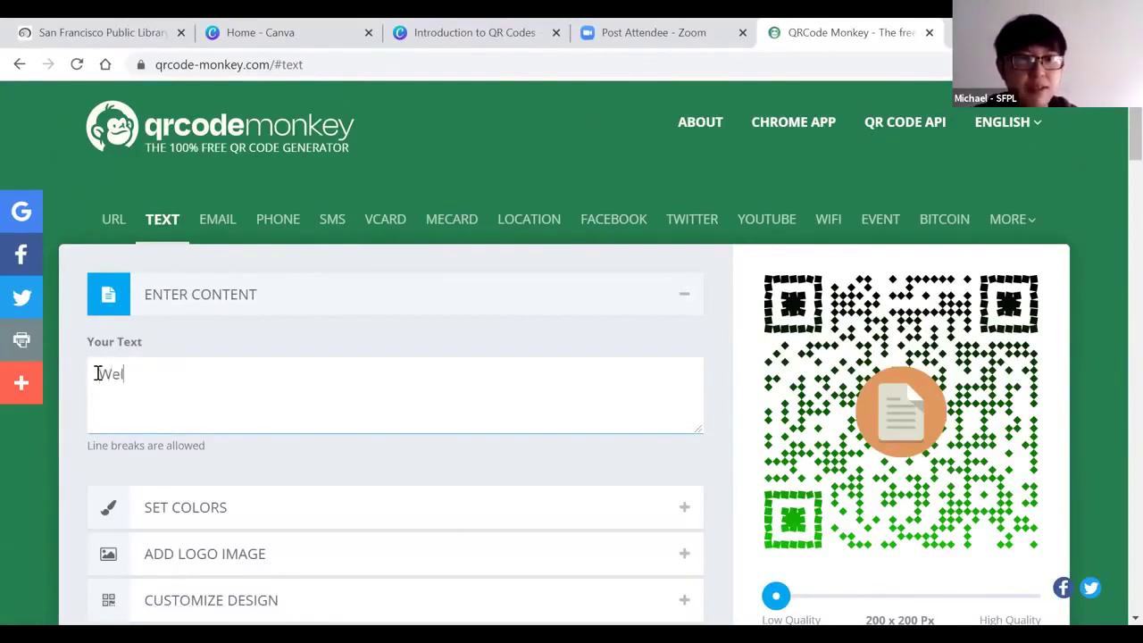
pyautogui.write('come to the QR codw x')
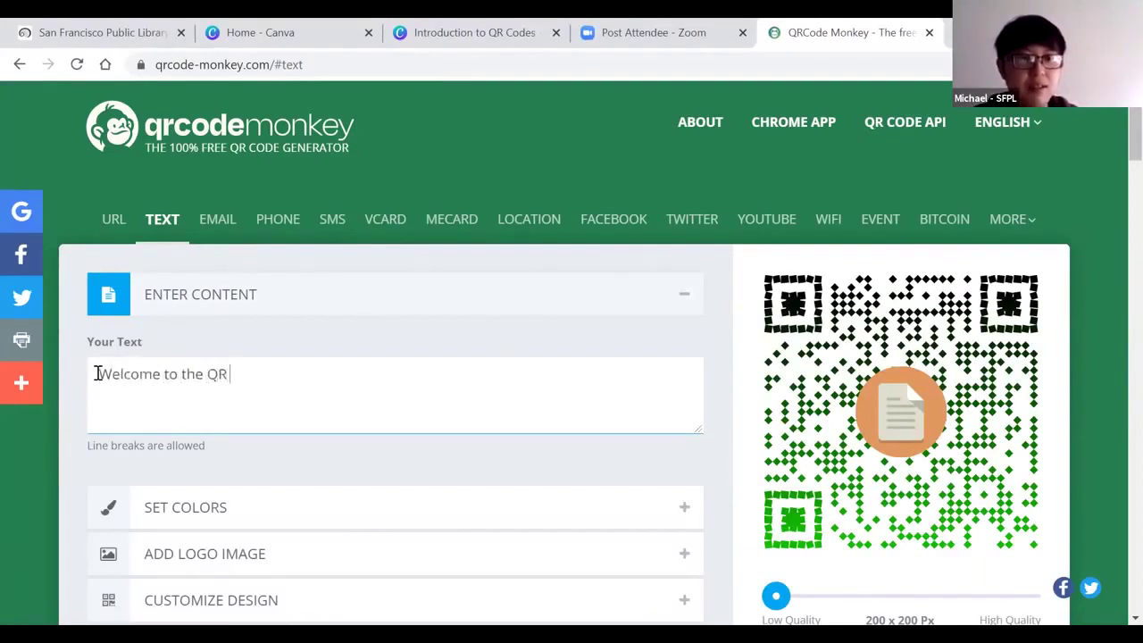
pyautogui.press('BackSpace')
pyautogui.press('BackSpace')
pyautogui.press('BackSpace')
pyautogui.write('e class!')
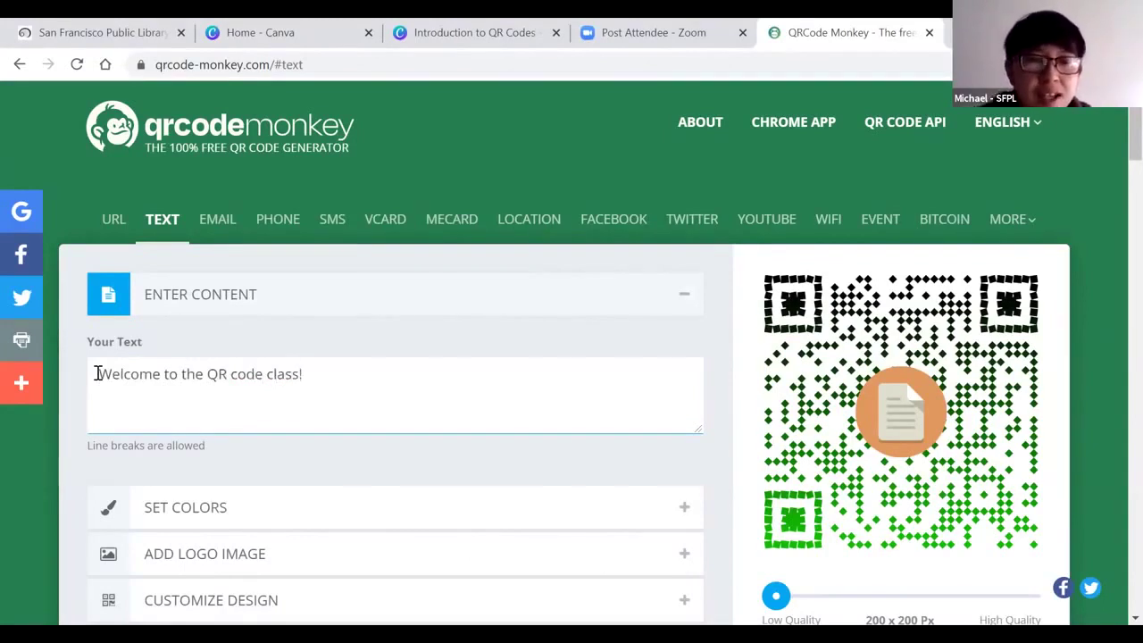
# Step: Set the second colour of the foreground gradient to the orange-brown #BD6302
pyautogui.scroll(-2, 1117, 134)
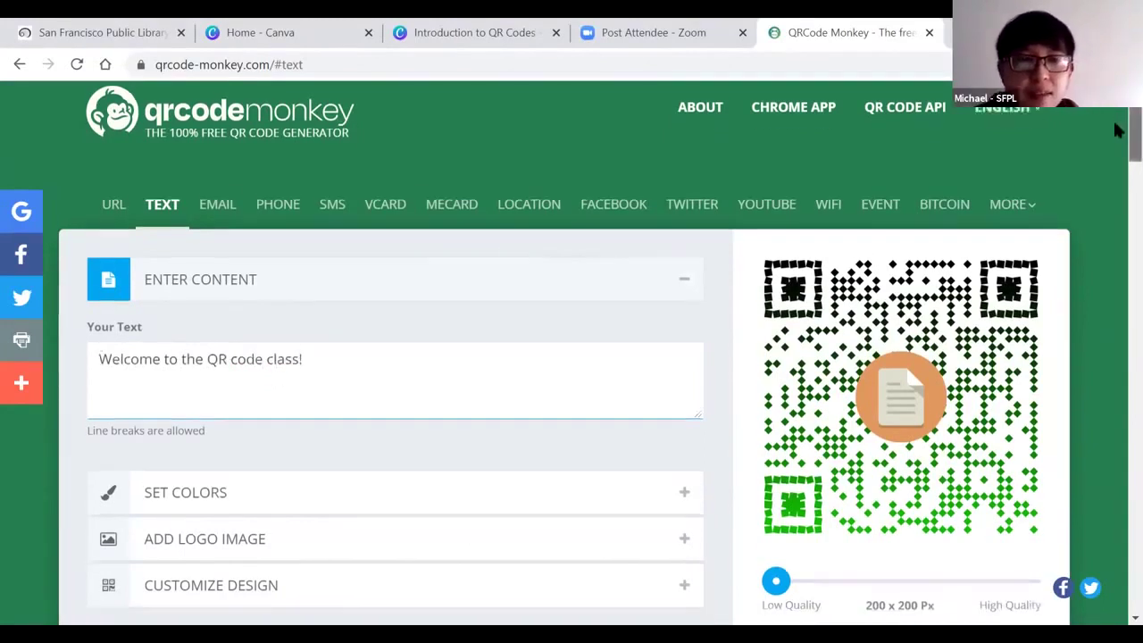
pyautogui.scroll(-3, 1114, 143)
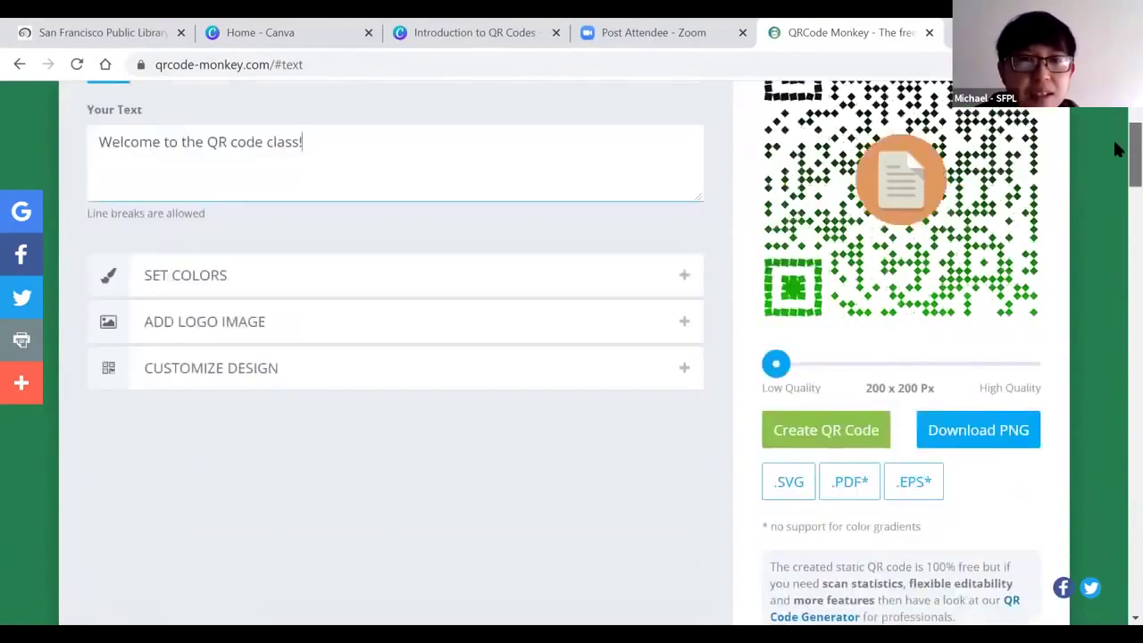
pyautogui.scroll(1, 1114, 143)
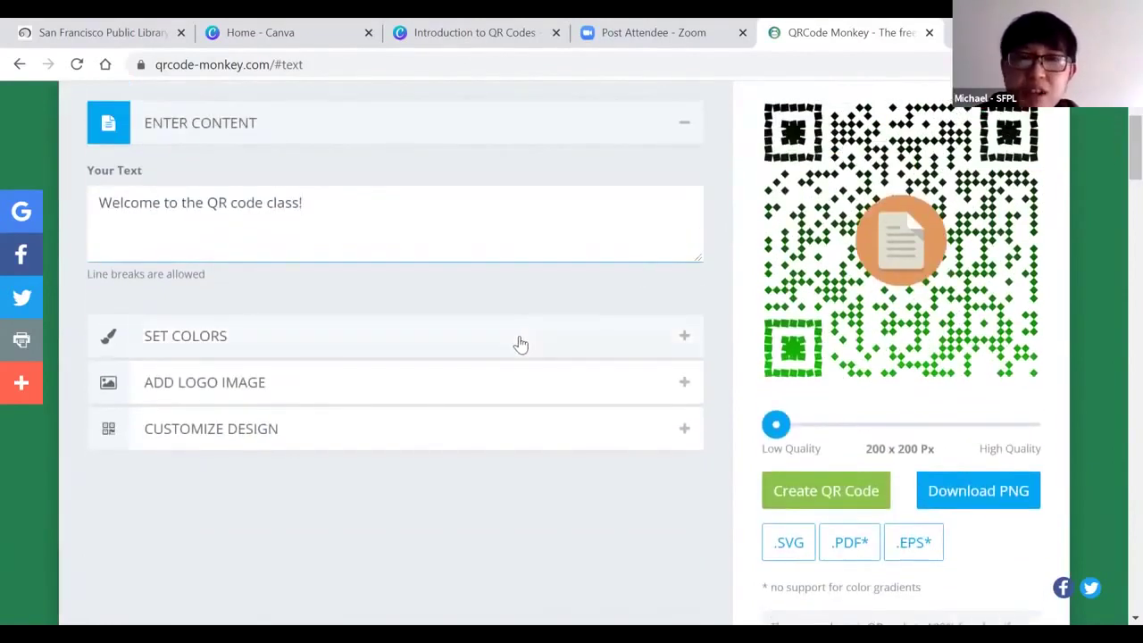
pyautogui.click(681, 340)
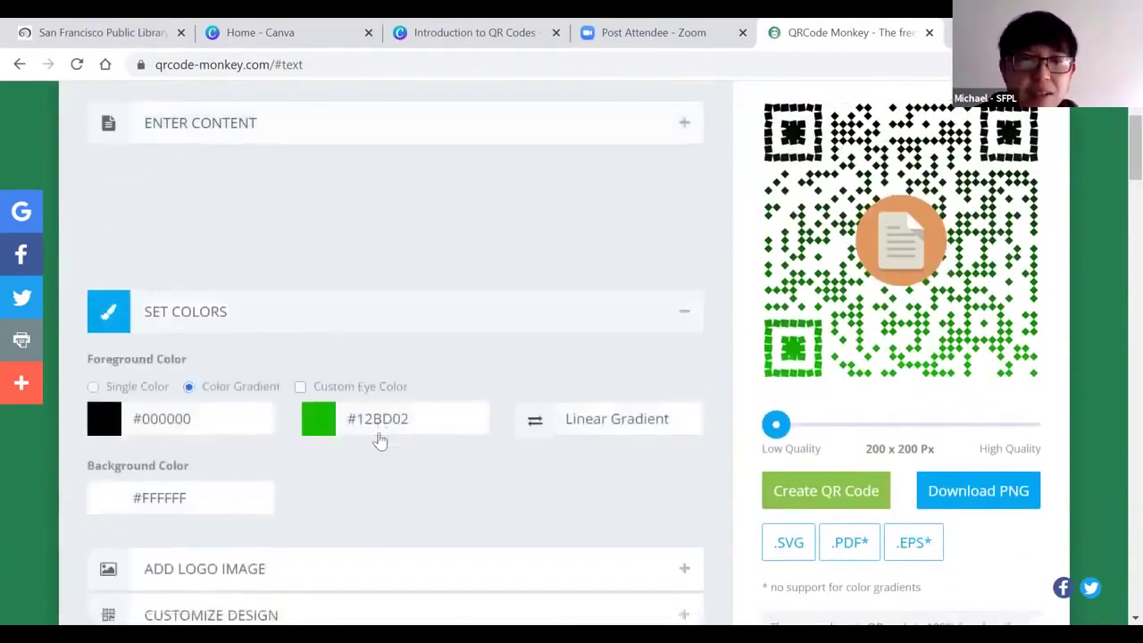
pyautogui.click(314, 284)
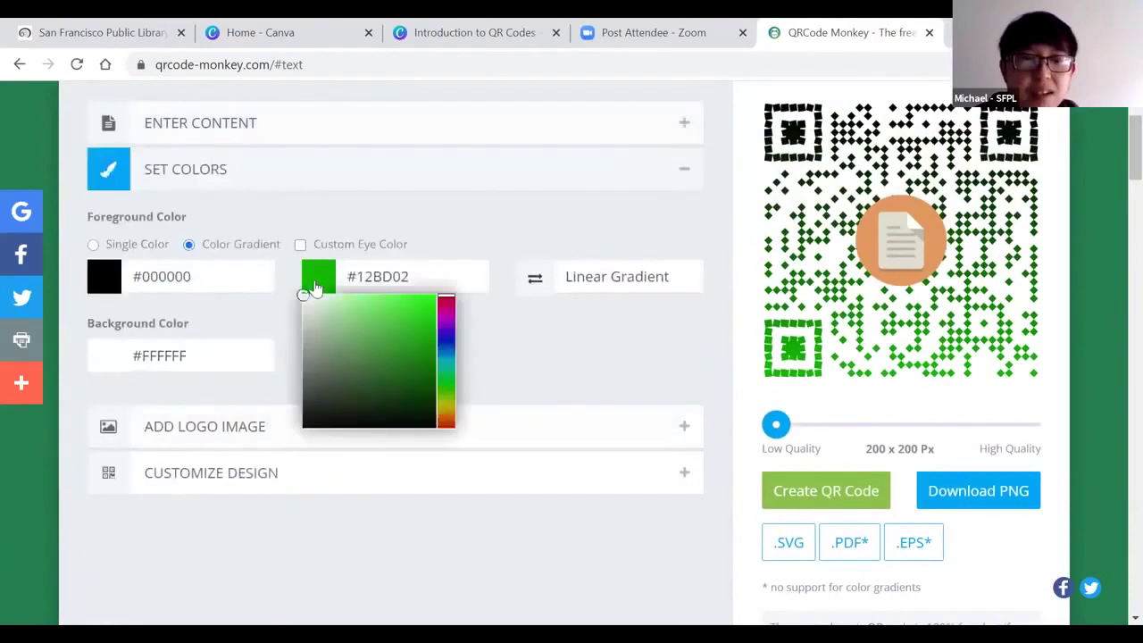
pyautogui.click(446, 348)
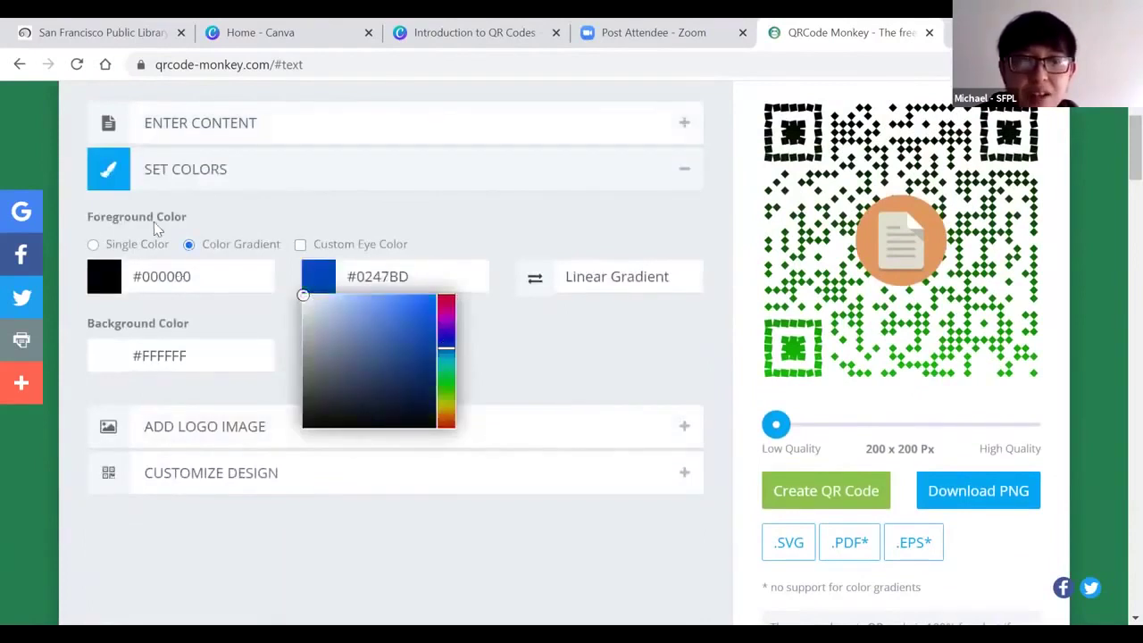
pyautogui.click(443, 314)
pyautogui.click(445, 415)
pyautogui.click(505, 333)
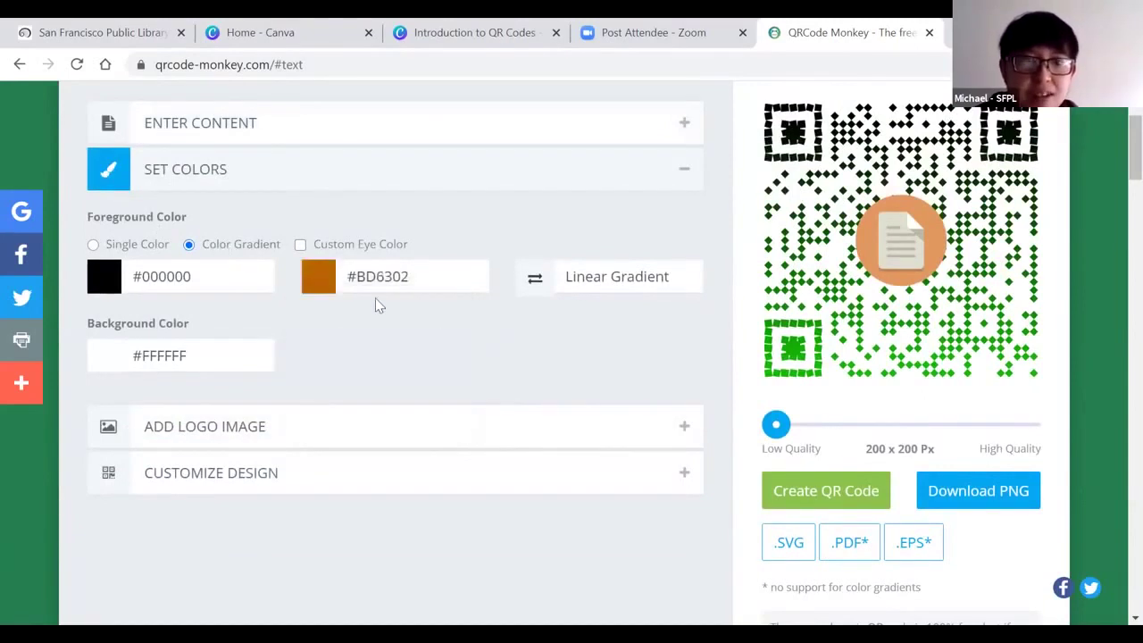
# Step: Replace the QR code's logo image with the round Wi-Fi logo from the gallery
pyautogui.scroll(-1, 1116, 143)
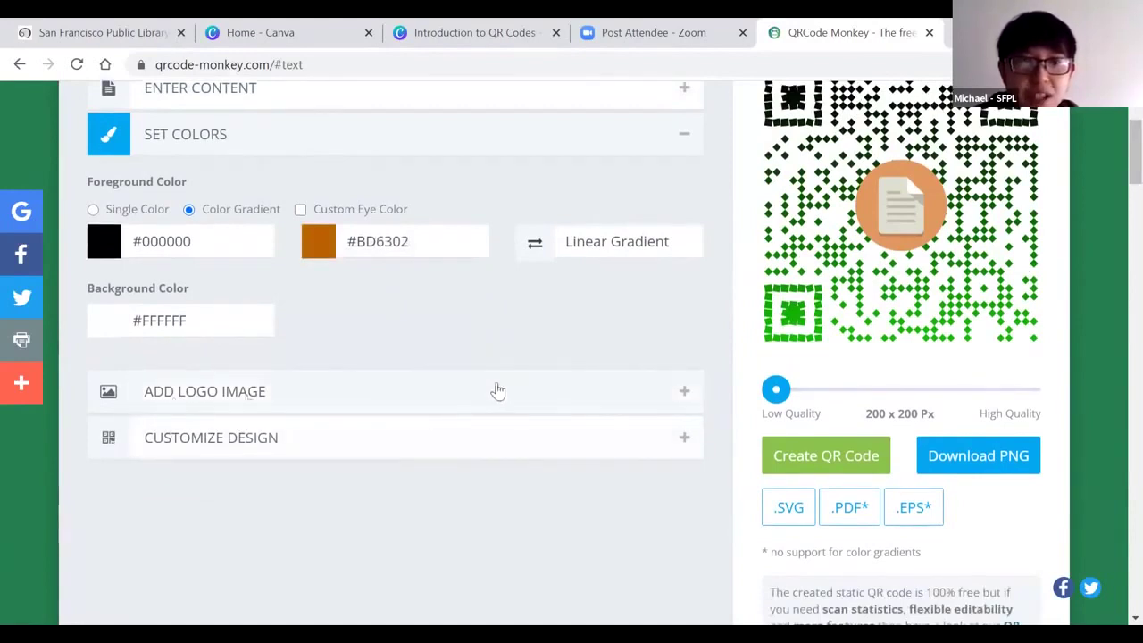
pyautogui.click(684, 396)
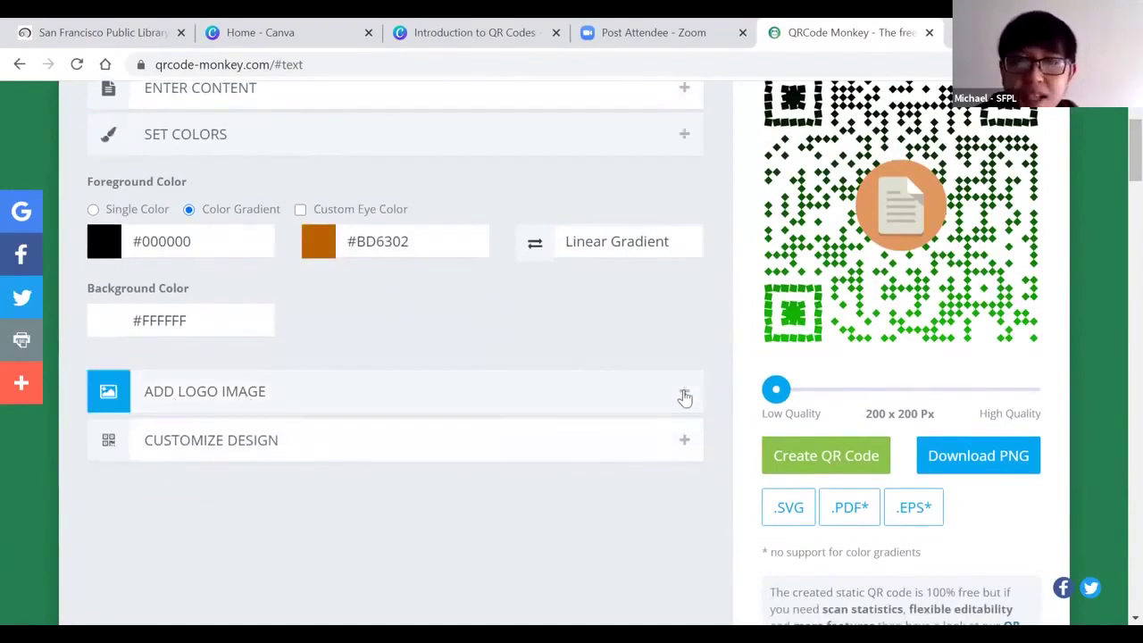
pyautogui.scroll(-1, 1116, 134)
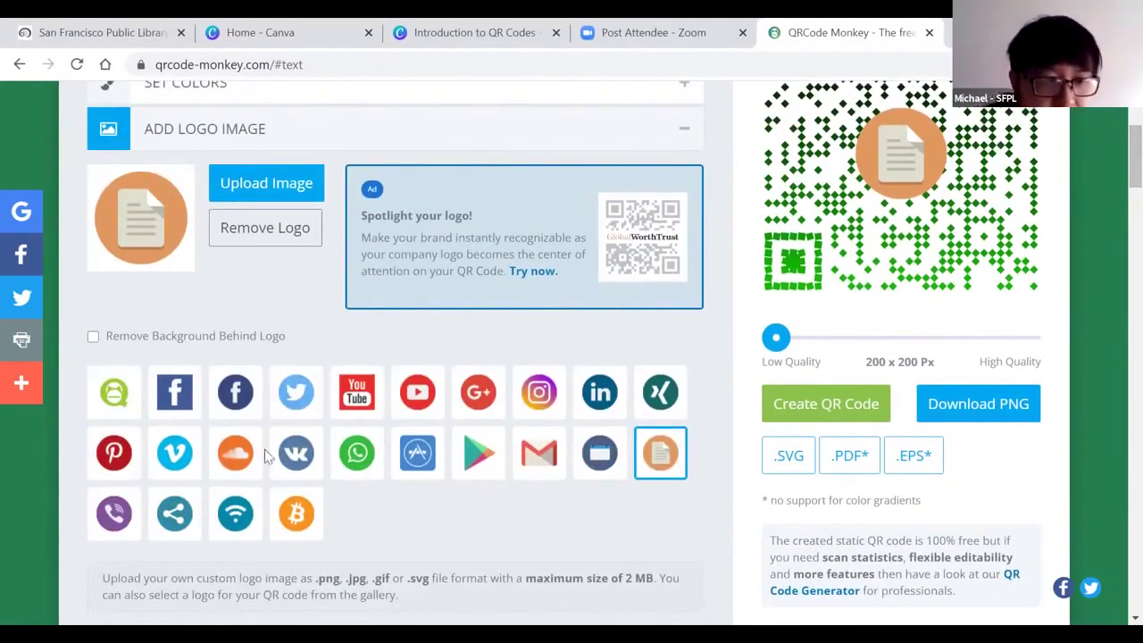
pyautogui.click(235, 512)
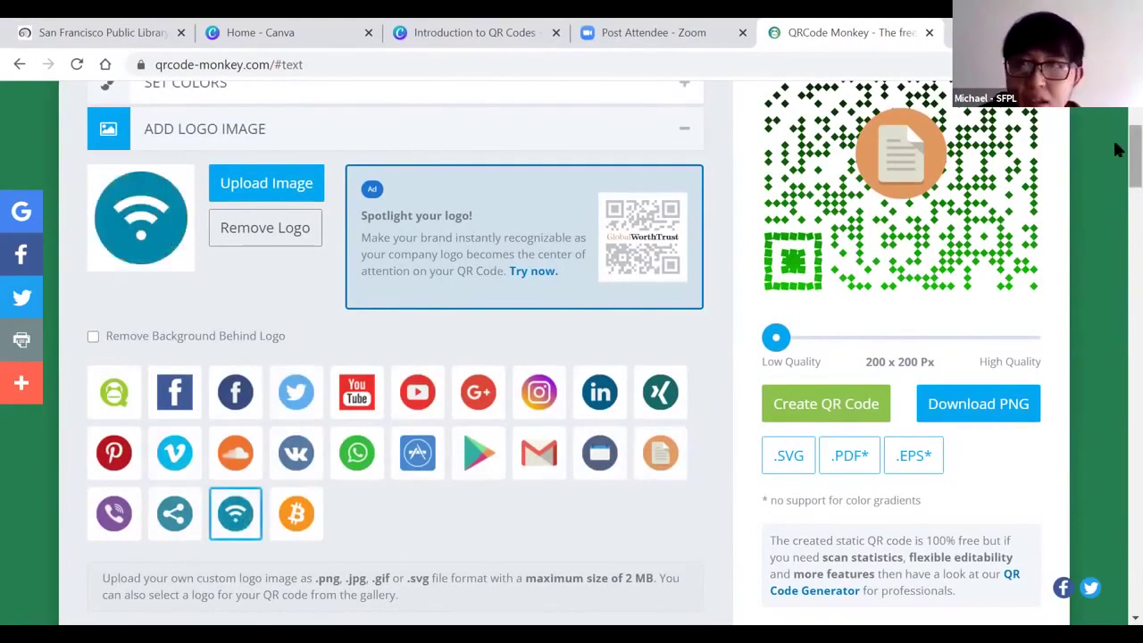
# Step: In the design options, choose the pointed, curved body shape that ends the second row
pyautogui.scroll(1, 1115, 152)
pyautogui.scroll(-4, 1114, 151)
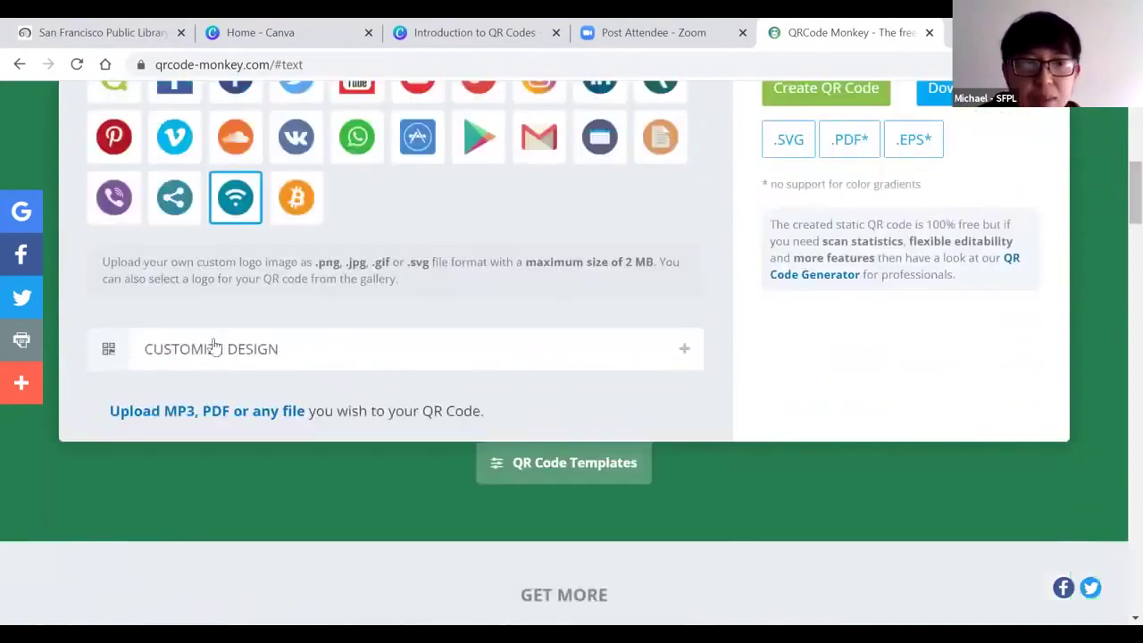
pyautogui.click(176, 353)
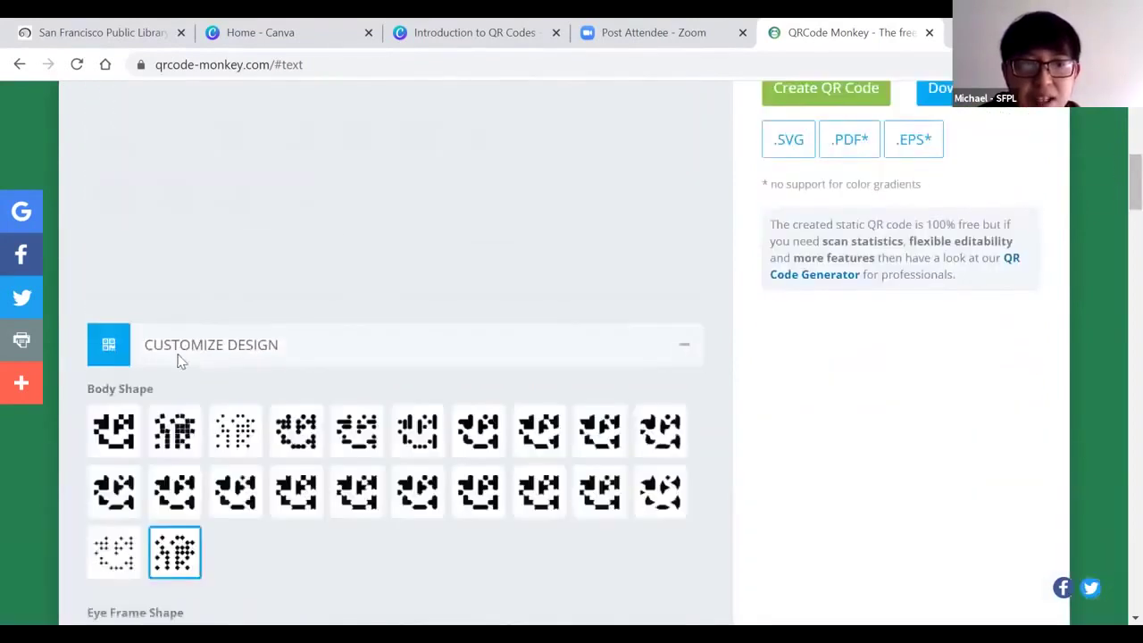
pyautogui.scroll(-3, 737, 202)
pyautogui.scroll(2, 1115, 168)
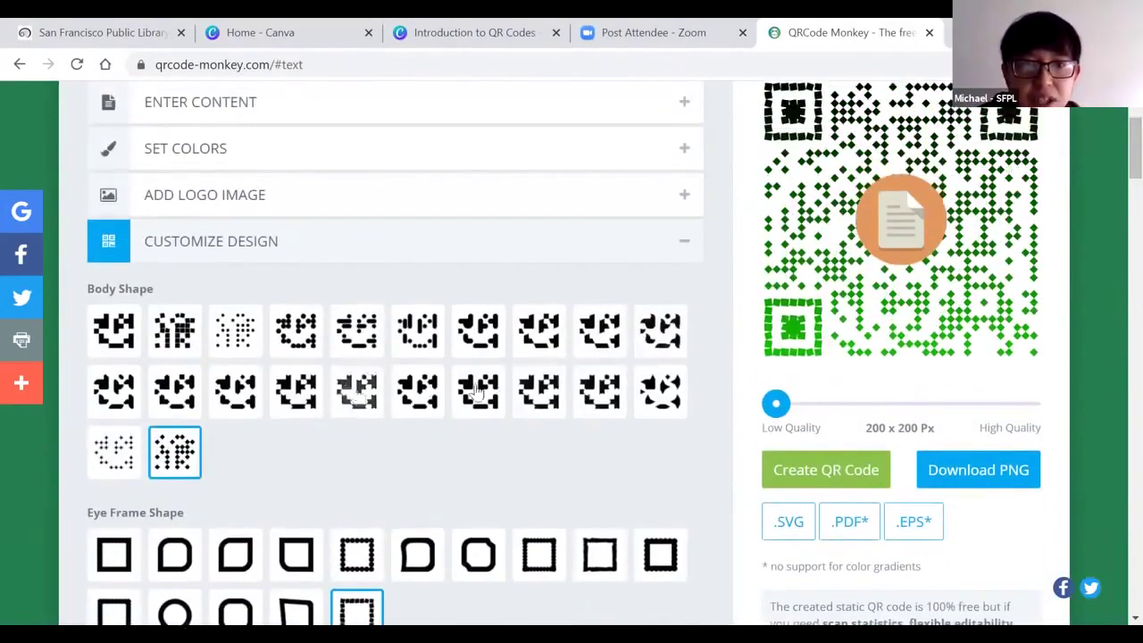
pyautogui.click(674, 393)
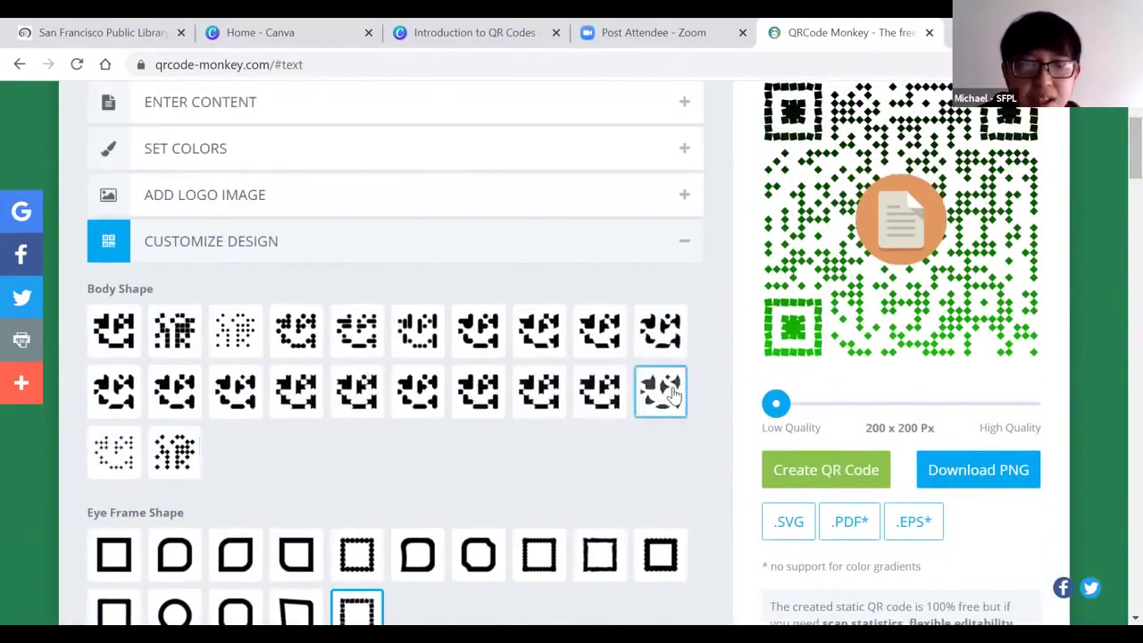
# Step: Choose the scalloped square eye frame, eighth in the first row, and the eye ball shape made of nine dots
pyautogui.scroll(-1, 1115, 161)
pyautogui.scroll(-3, 1114, 161)
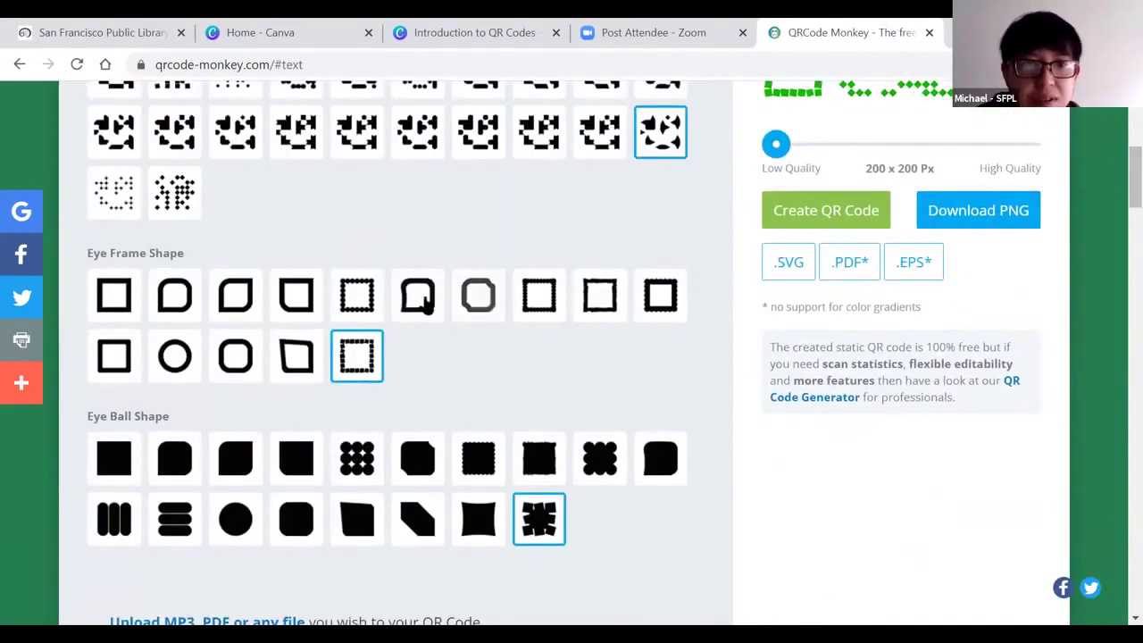
pyautogui.click(540, 296)
pyautogui.scroll(-2, 1114, 161)
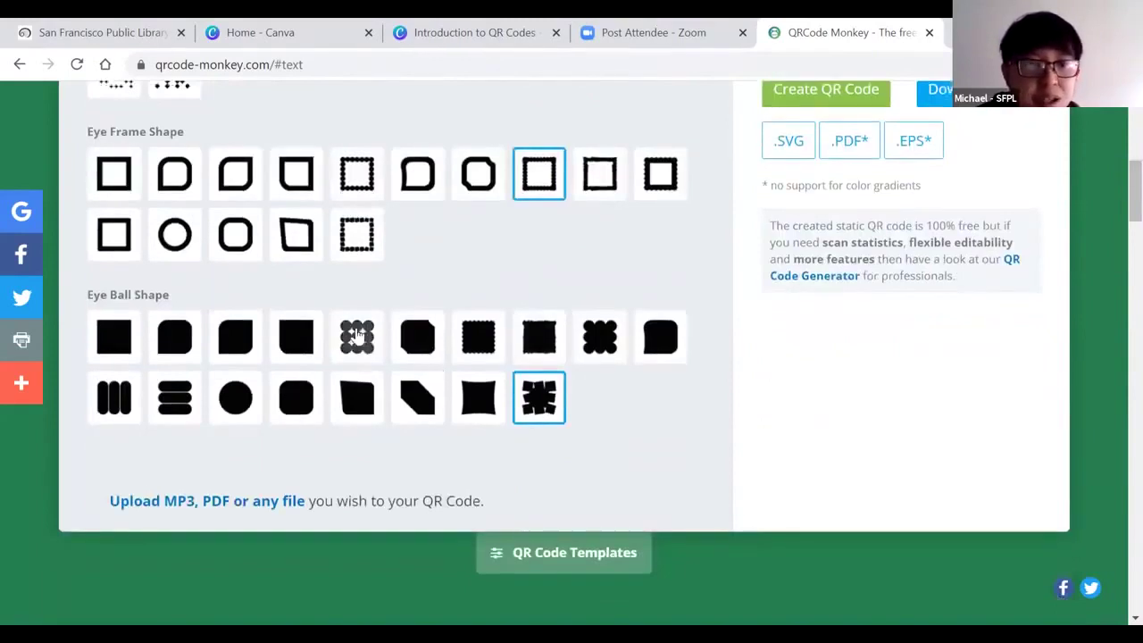
pyautogui.click(351, 336)
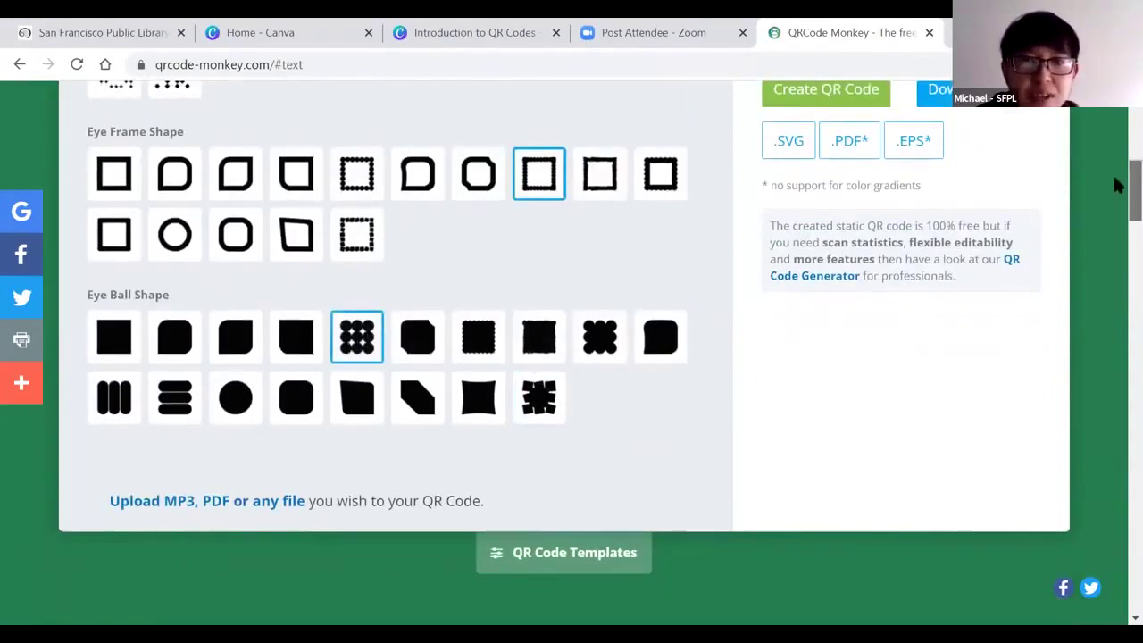
# Step: Generate the text QR code with the new design, download it as a PNG image, and dismiss the advertisement
pyautogui.scroll(7, 1114, 178)
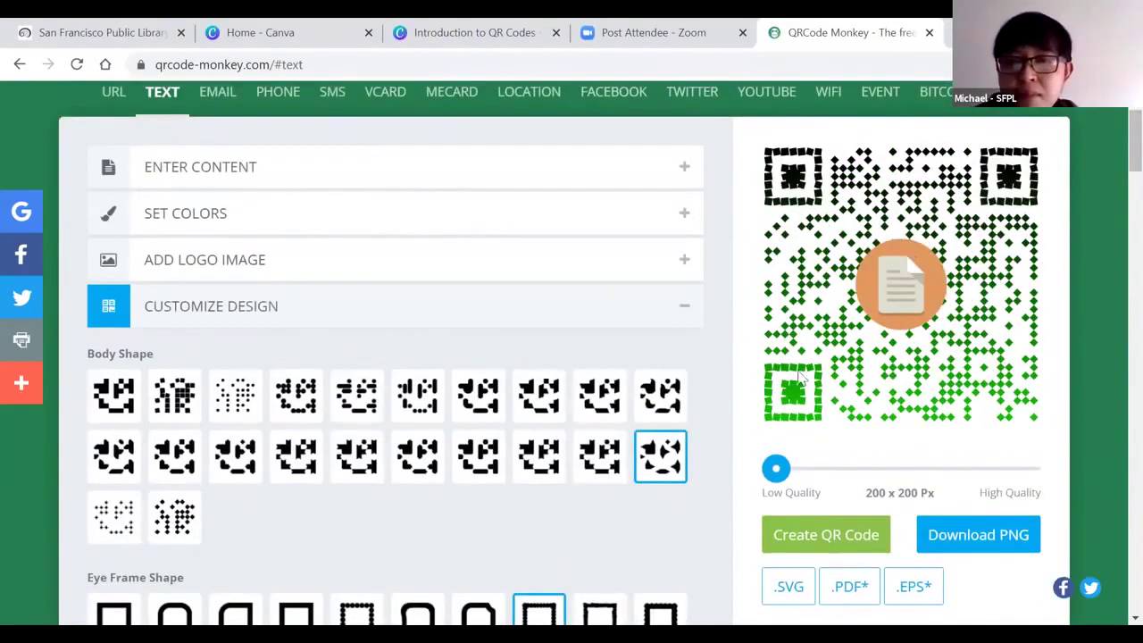
pyautogui.click(788, 536)
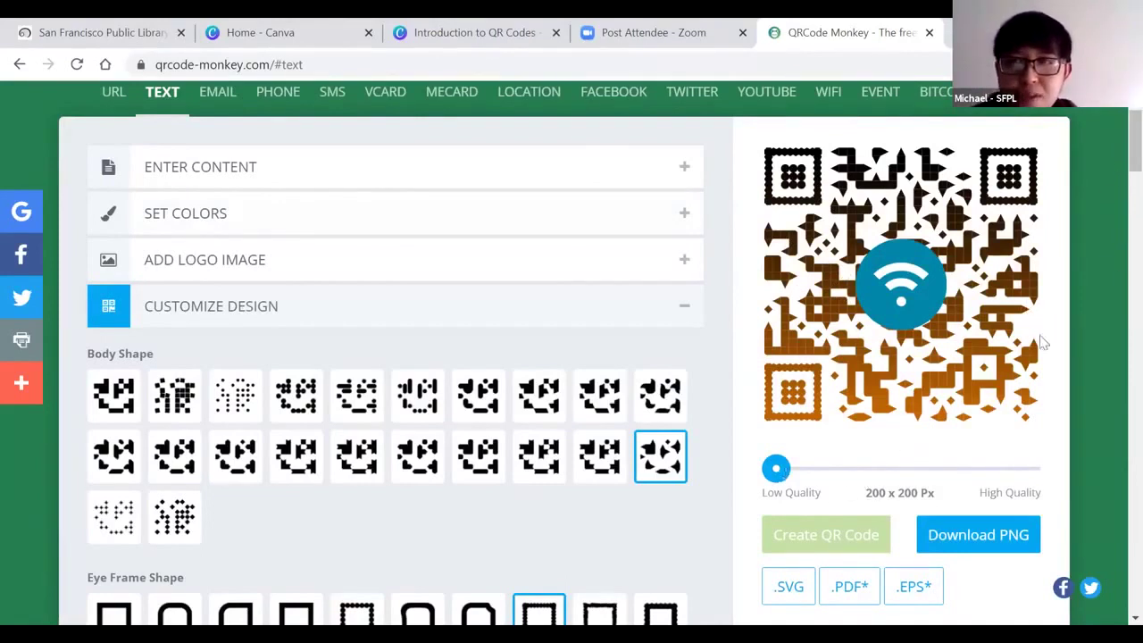
pyautogui.click(957, 541)
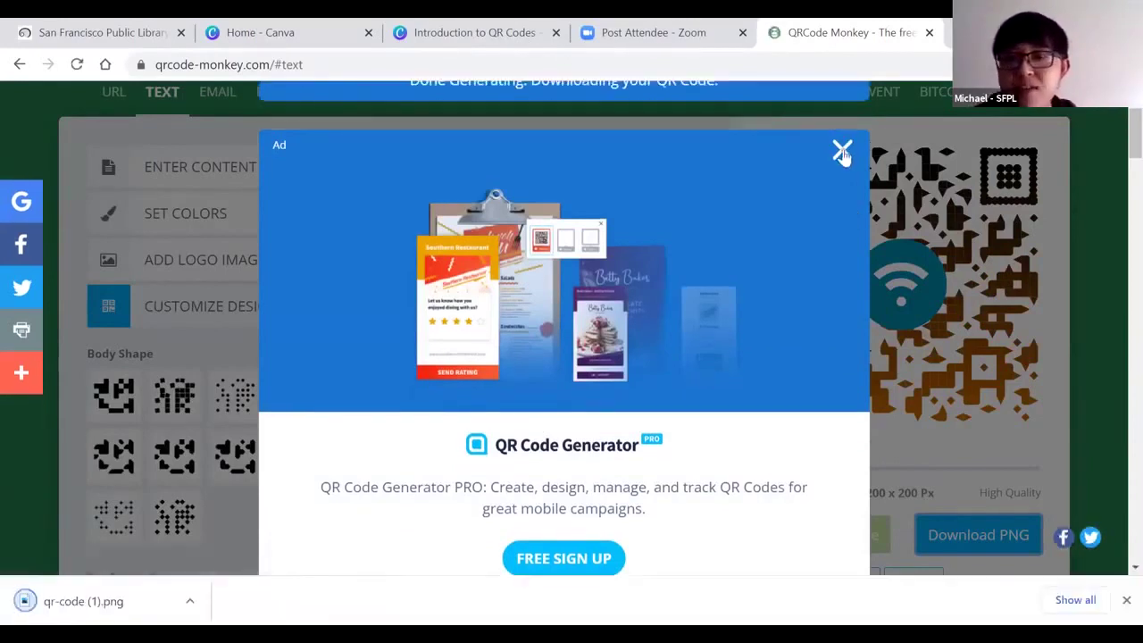
pyautogui.click(842, 152)
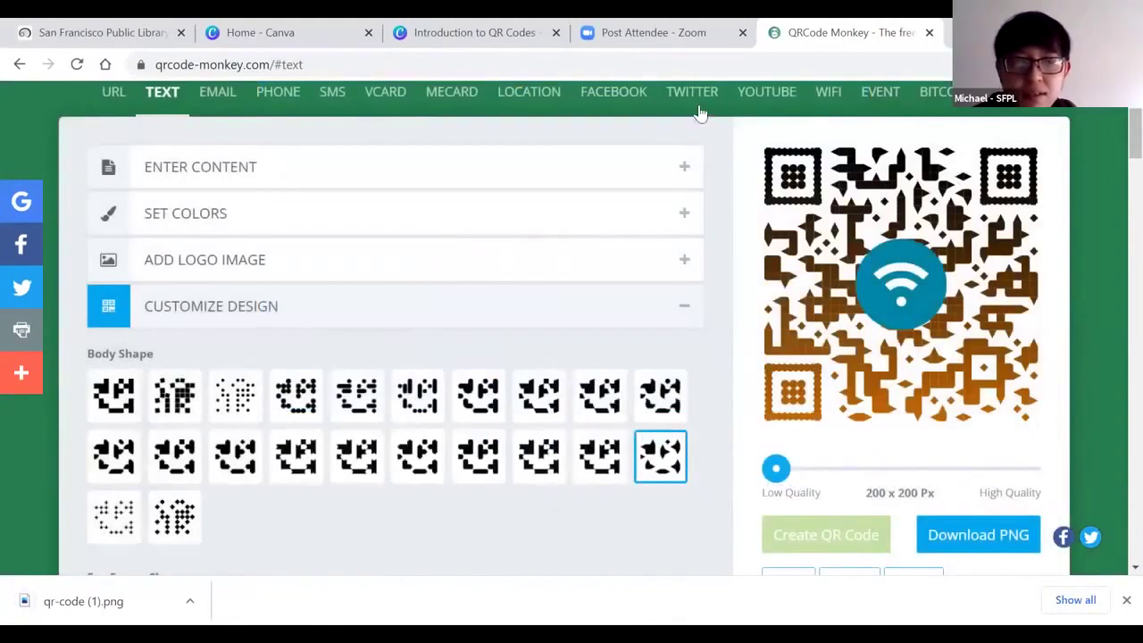
# Step: Open the downloaded qr-code (1).png, switch to the iPad's Camera app from the Scan folder, and scan the code
pyautogui.click(91, 605)
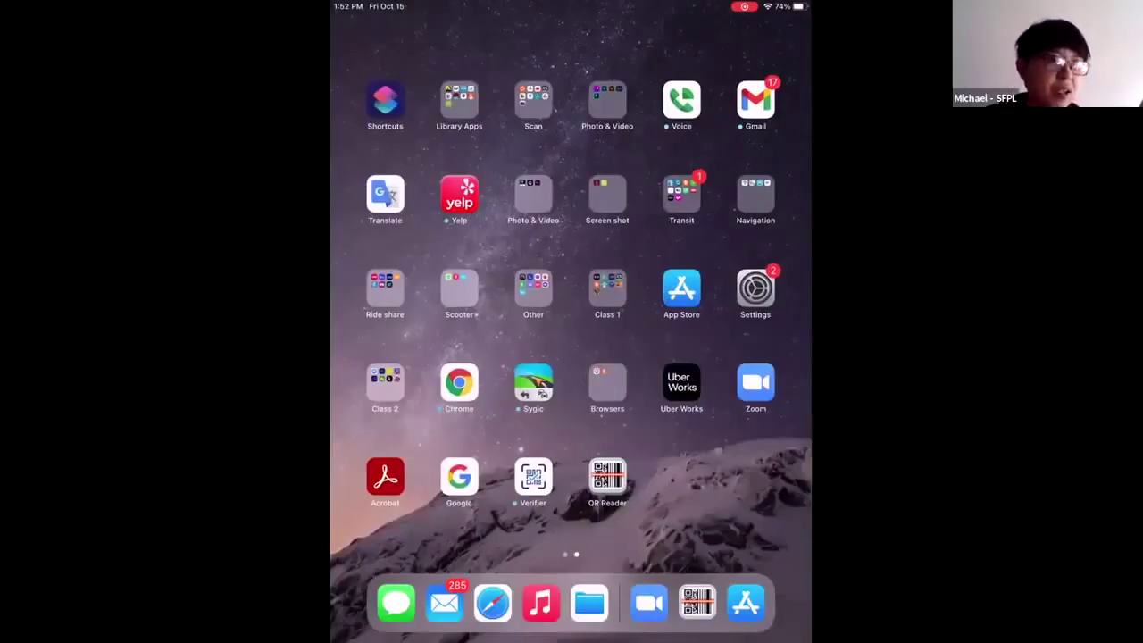
pyautogui.click(533, 100)
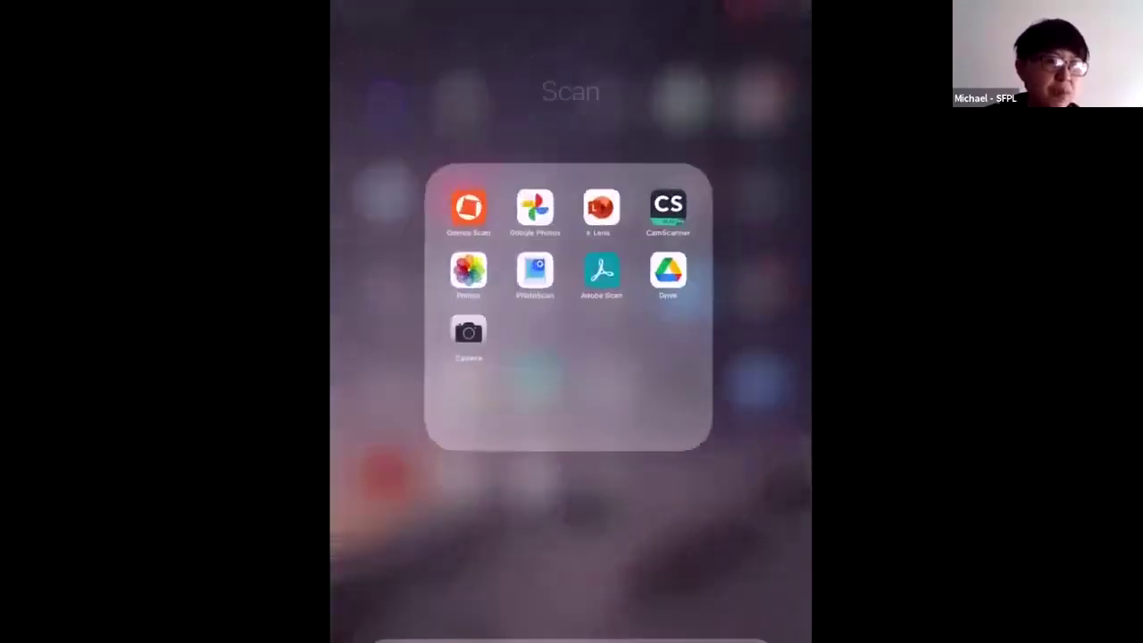
pyautogui.click(463, 347)
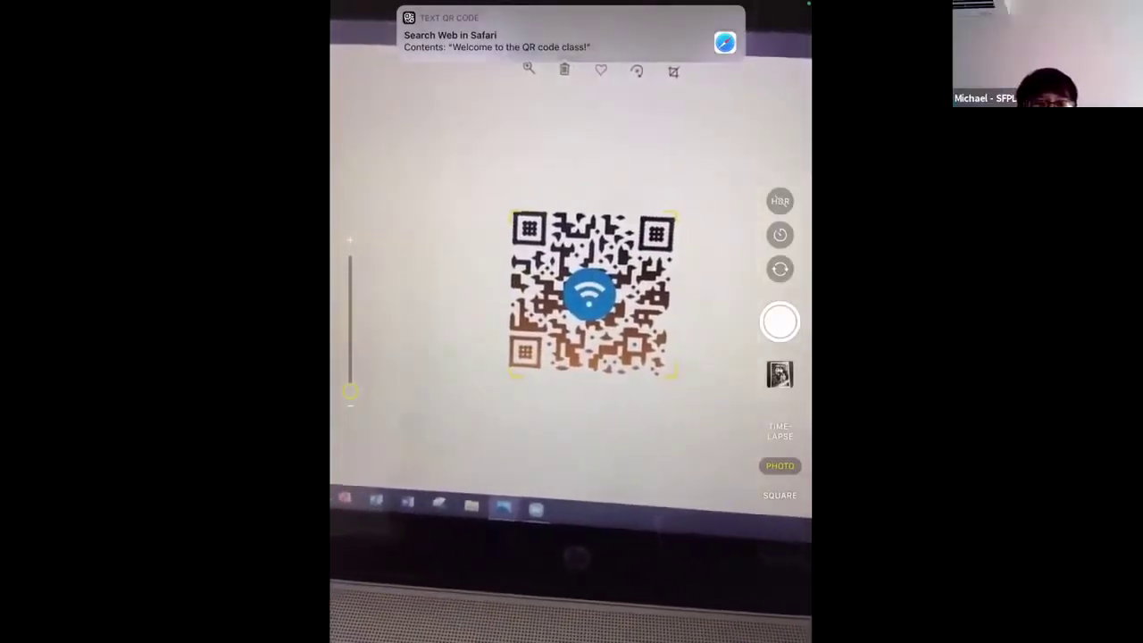
# Step: Open the scanned text's web search in Safari on the iPad and return to the QRCode Monkey page in the computer's browser
pyautogui.click(536, 34)
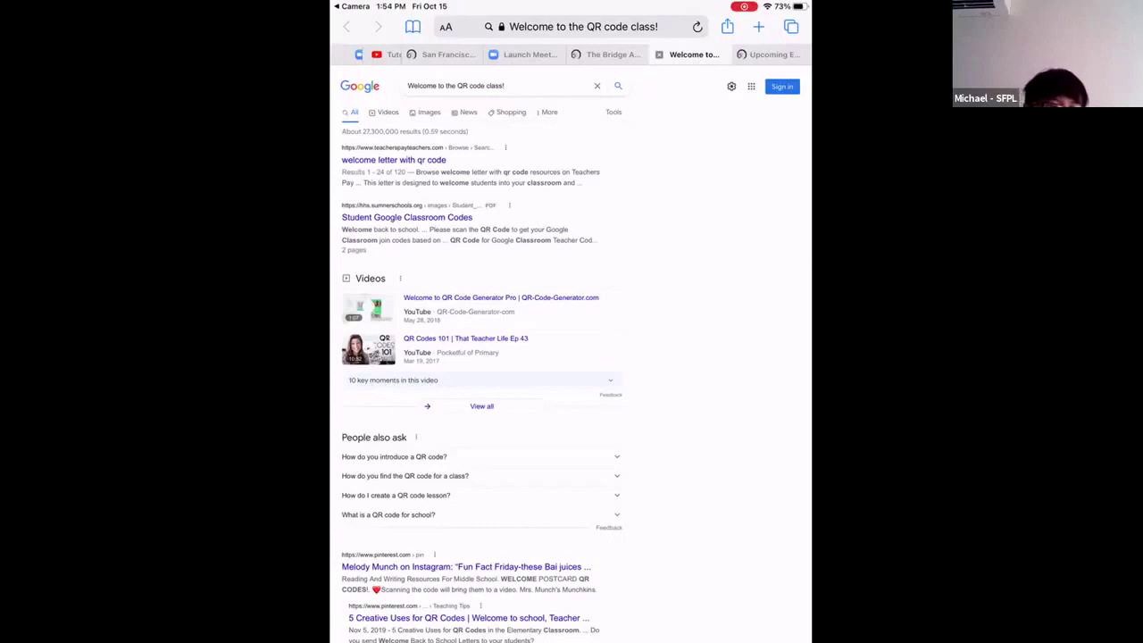
pyautogui.press('super+h')
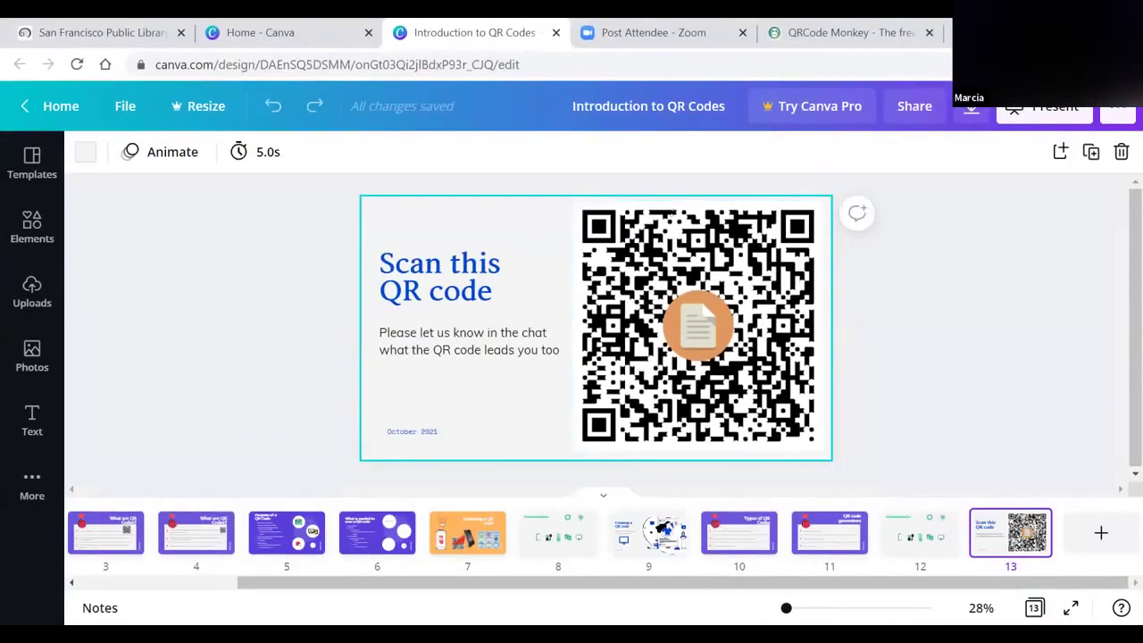
pyautogui.hotkey('ctrl', '5')
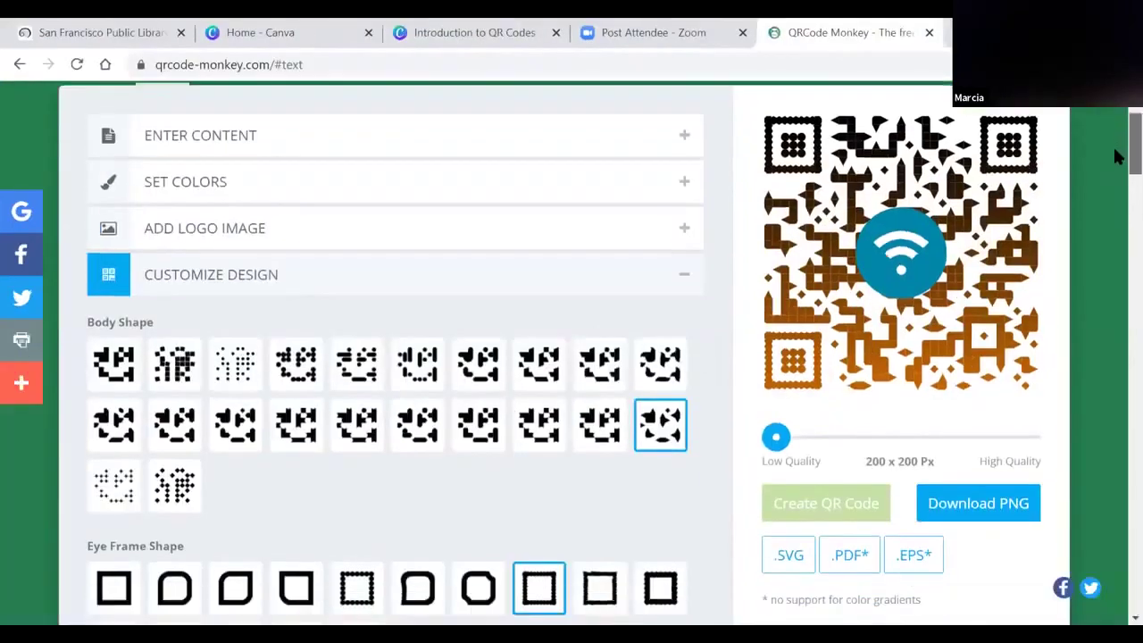
# Step: Review the text QR code's preview and download formats along with the body, eye frame and eye ball shape options
pyautogui.scroll(-2, 1114, 158)
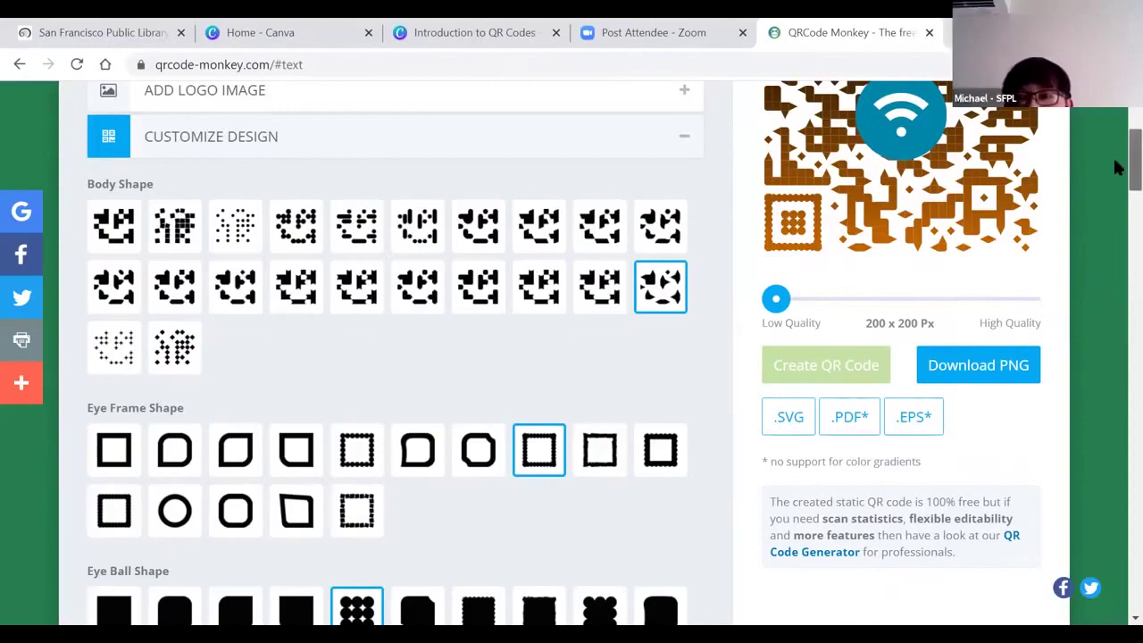
pyautogui.scroll(2, 1117, 156)
pyautogui.scroll(-1, 1117, 156)
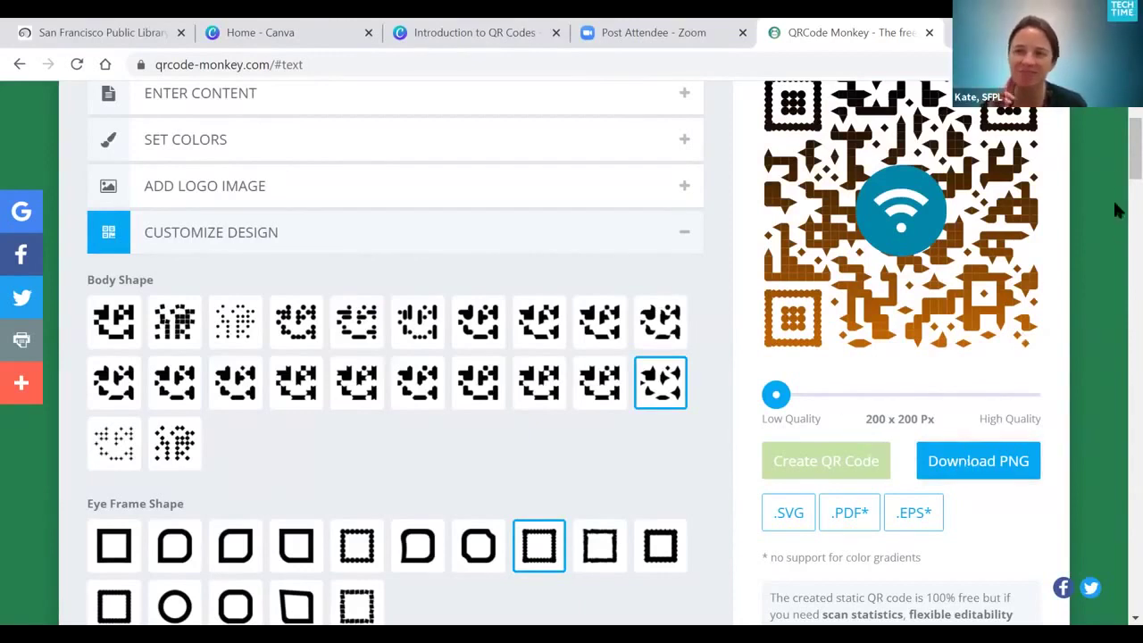
pyautogui.scroll(-1, 1116, 138)
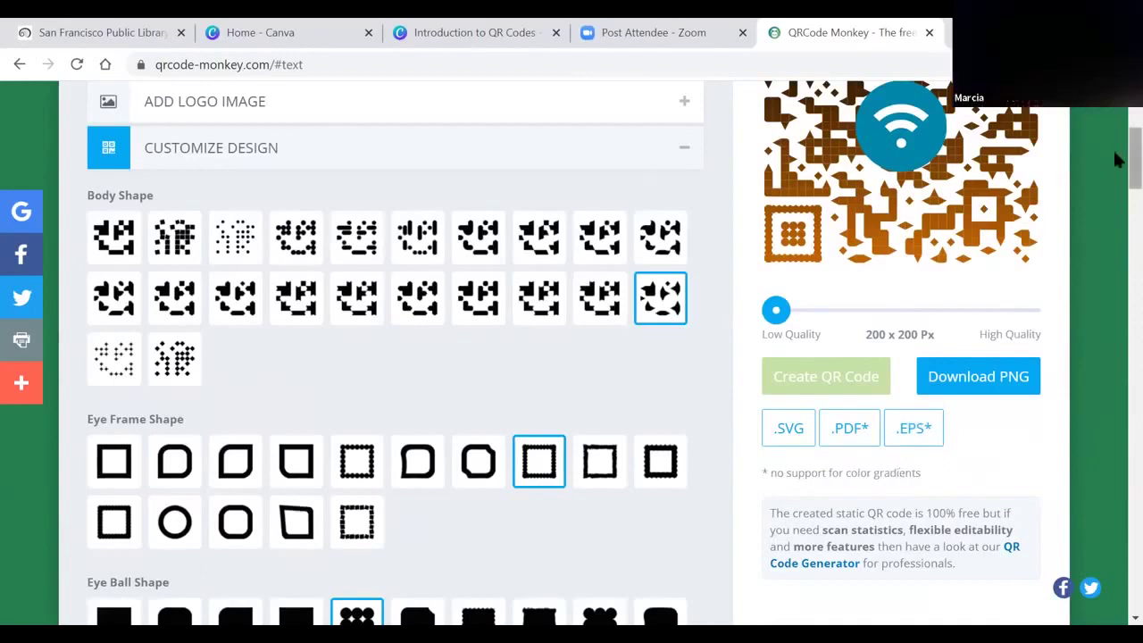
pyautogui.scroll(1, 1117, 154)
pyautogui.scroll(1, 1117, 152)
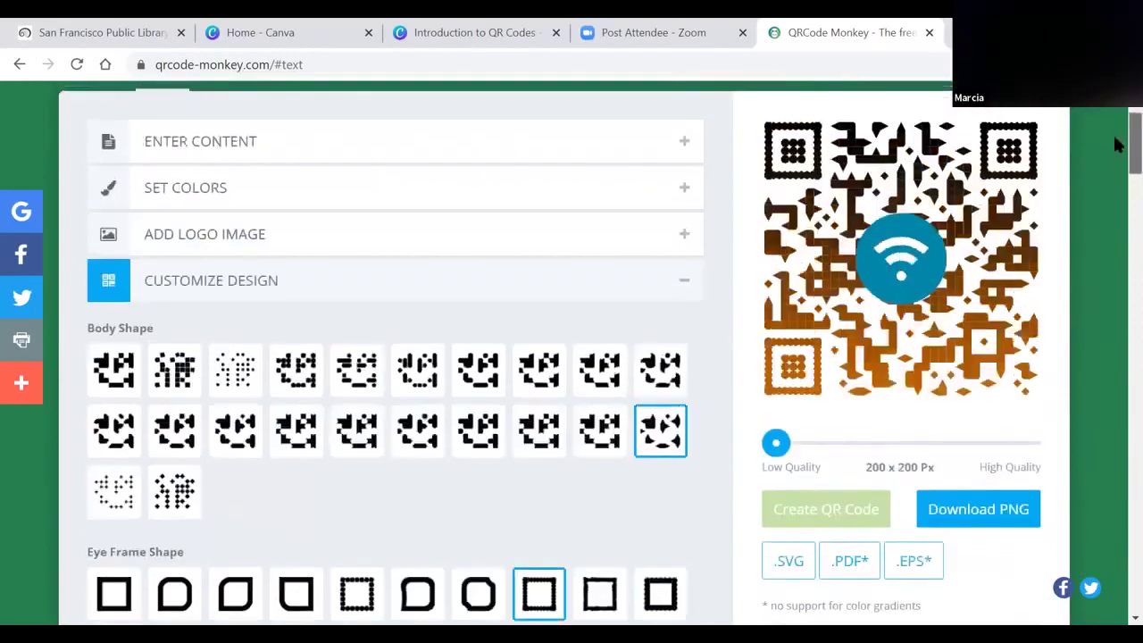
pyautogui.scroll(1, 1116, 148)
pyautogui.scroll(-10, 1117, 179)
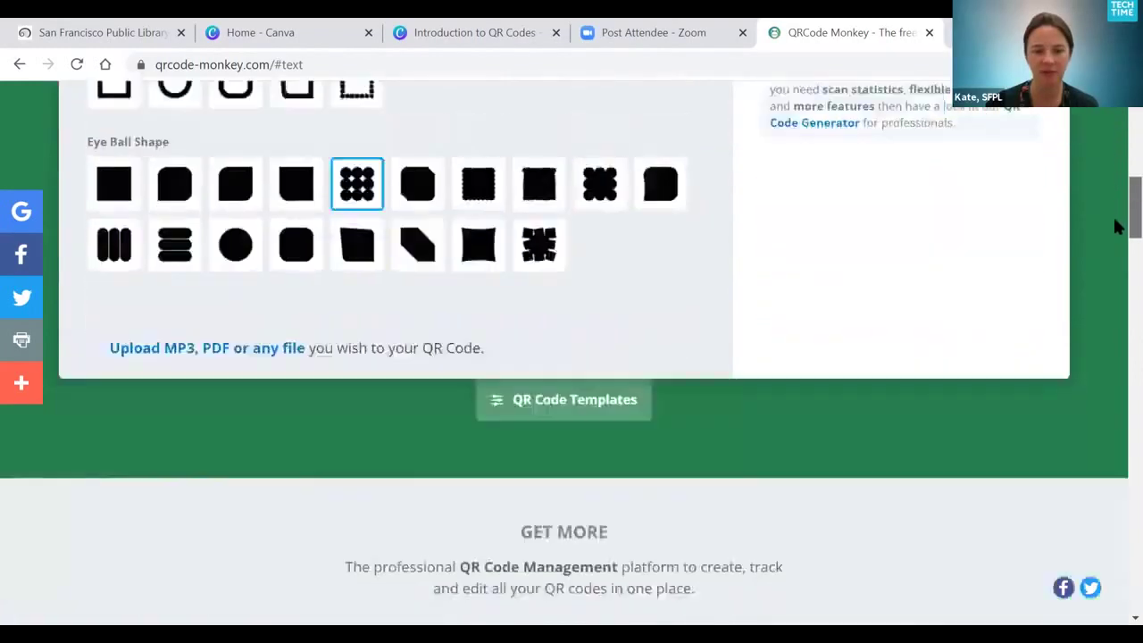
pyautogui.scroll(-1, 1118, 246)
pyautogui.scroll(10, 1117, 205)
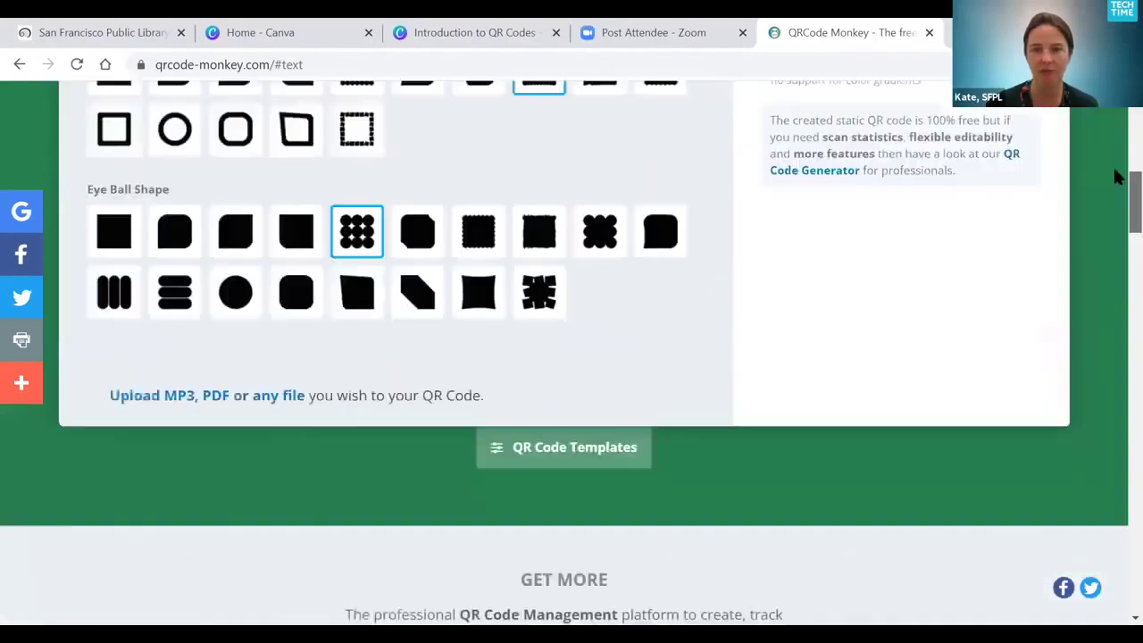